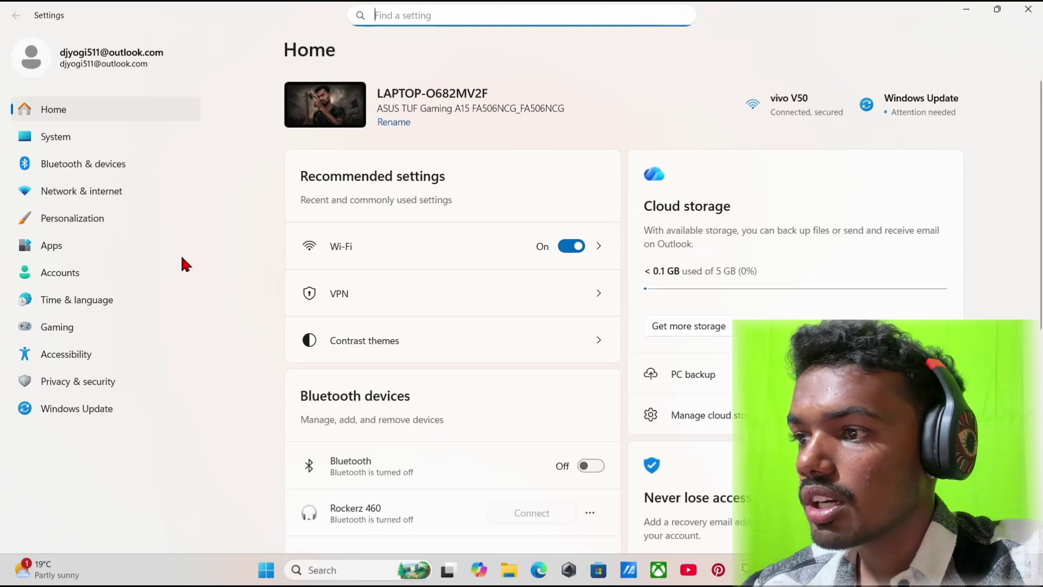
# In the Language & region settings, set the country or region to United States, then minimise the Settings window
pyautogui.click(93, 299)
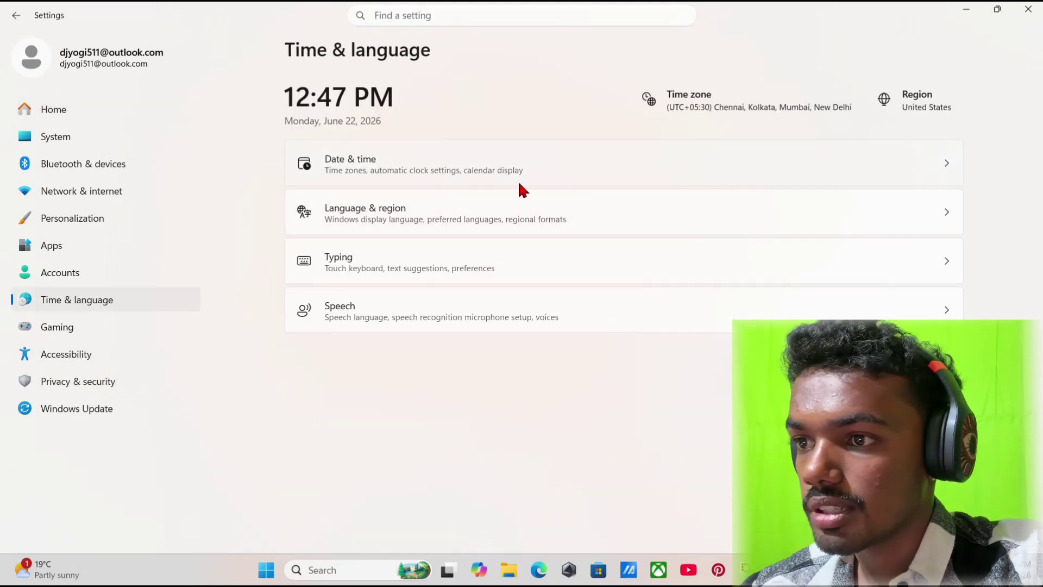
pyautogui.click(787, 229)
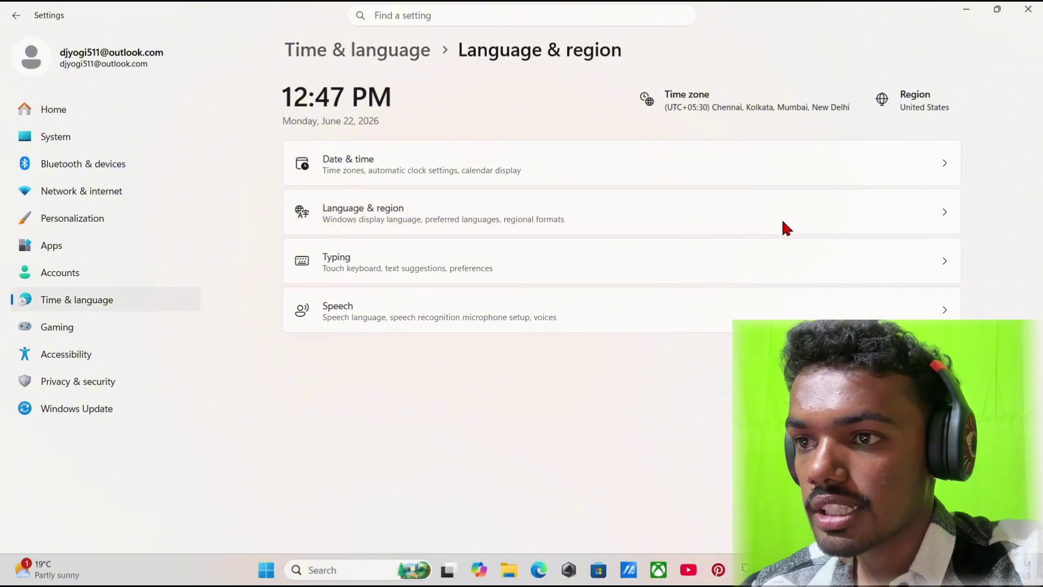
pyautogui.scroll(-2, 472, 264)
pyautogui.scroll(-2, 472, 263)
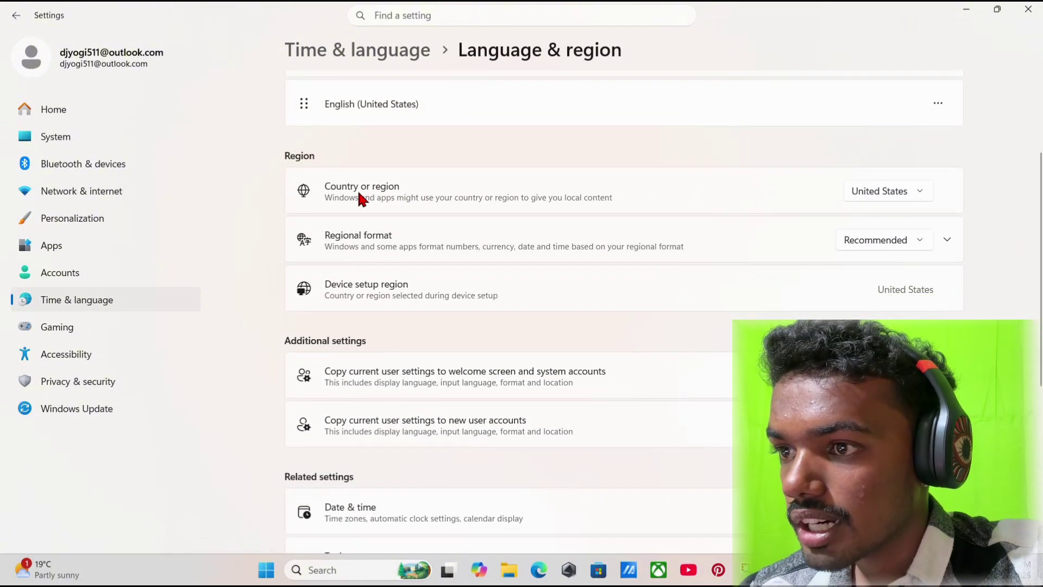
pyautogui.click(884, 193)
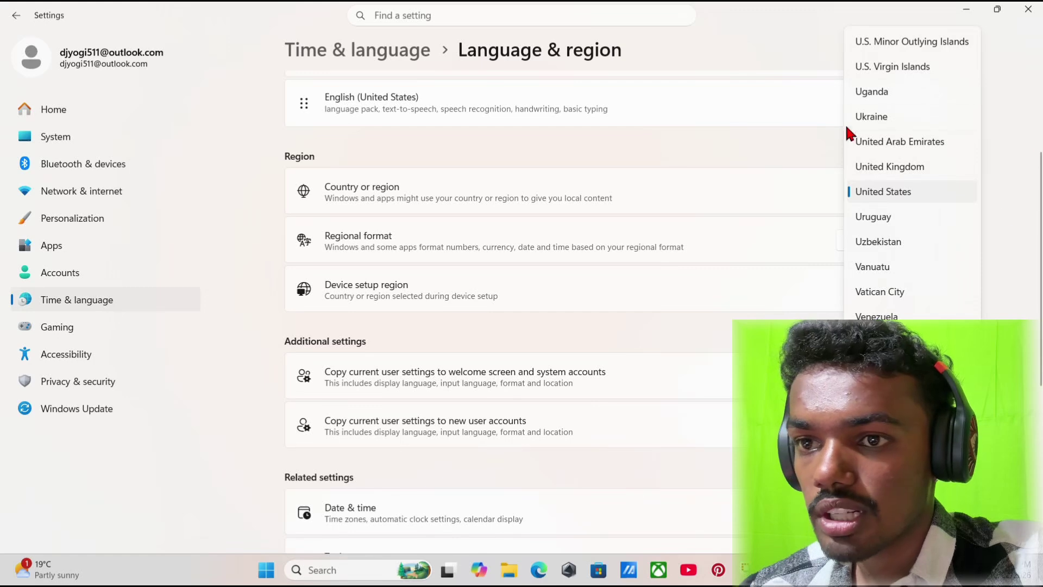
pyautogui.scroll(1, 895, 195)
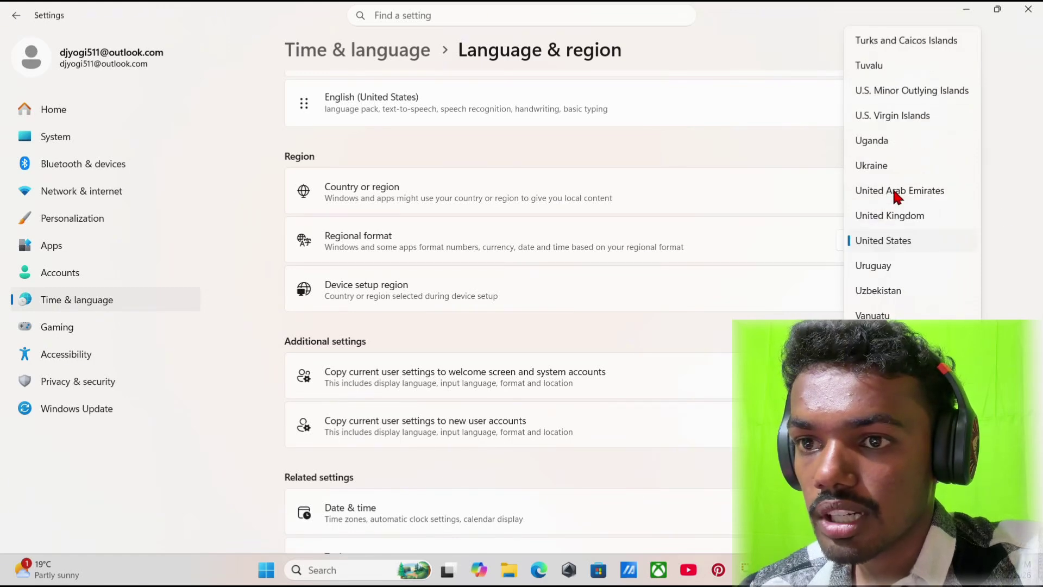
pyautogui.click(907, 239)
pyautogui.click(906, 191)
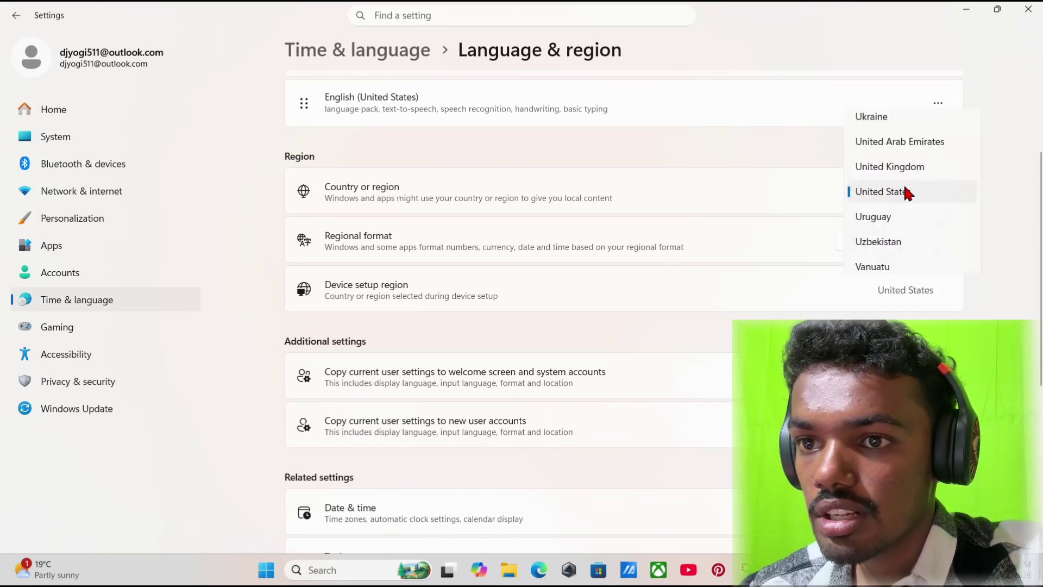
pyautogui.click(895, 194)
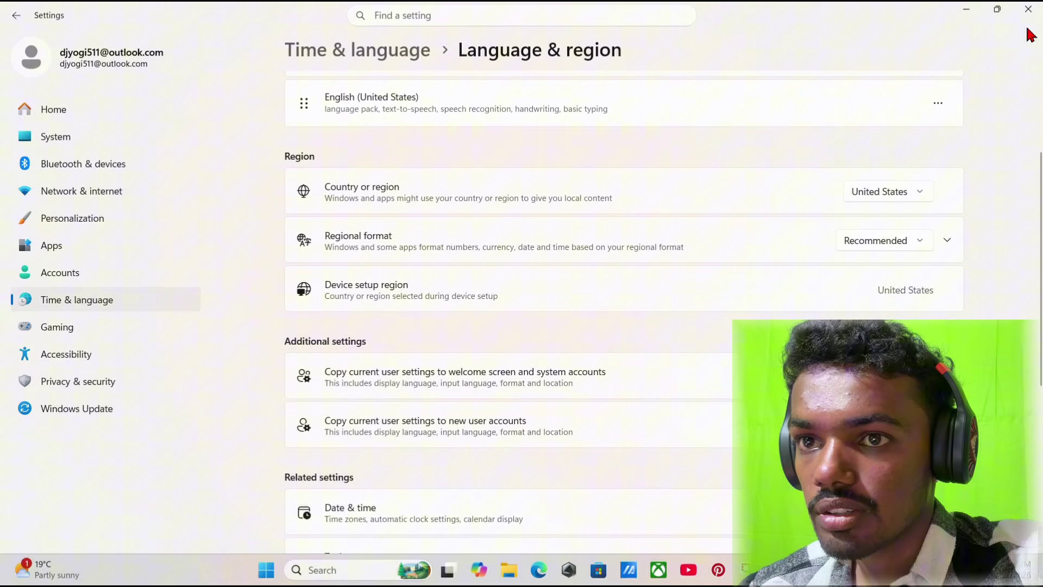
pyautogui.click(972, 10)
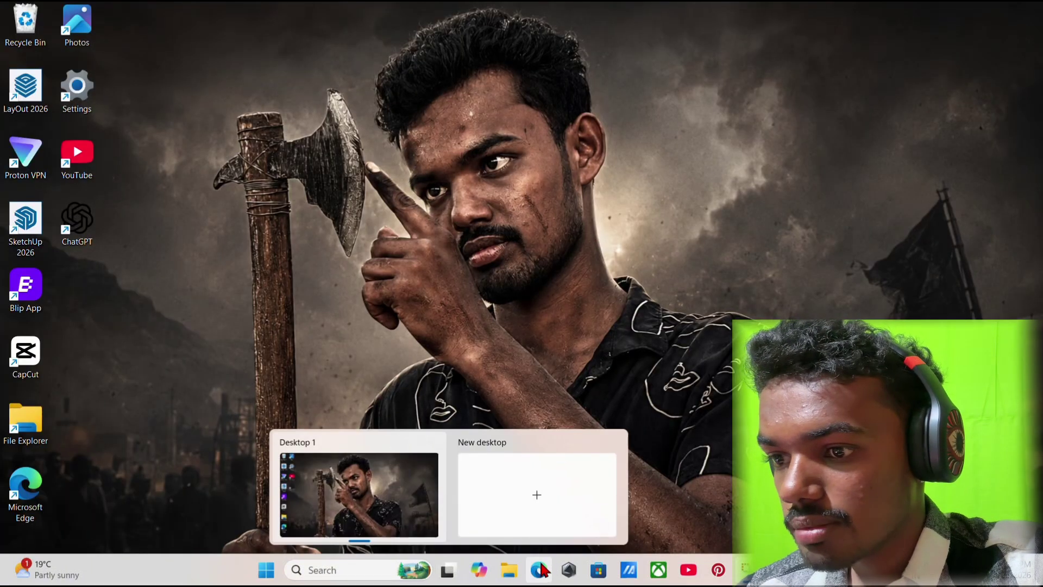
# Switch to Microsoft Store, search for "capcut" and open the CapCut app page
pyautogui.click(597, 571)
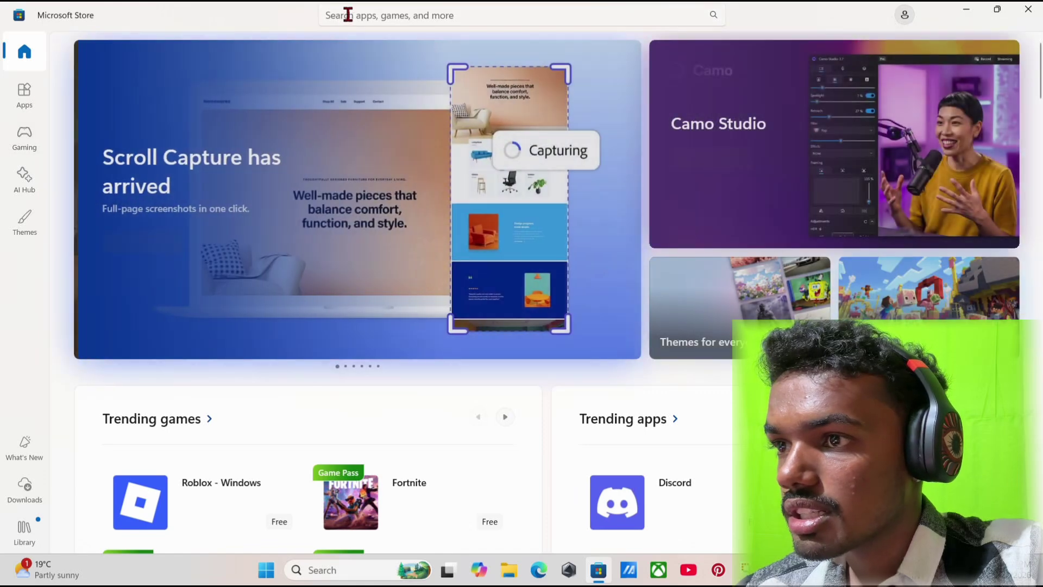
pyautogui.click(348, 15)
pyautogui.write('ca')
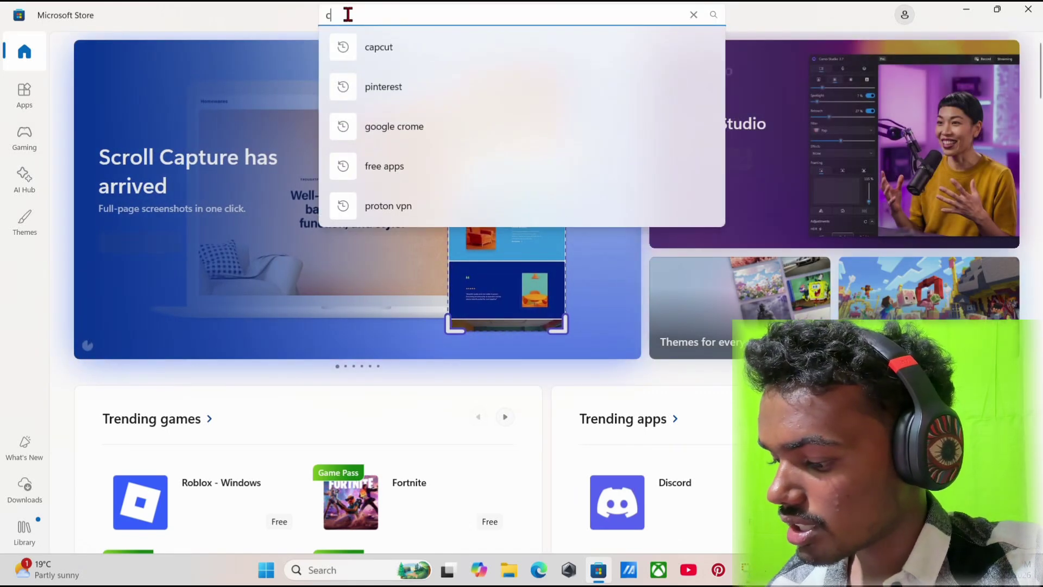
pyautogui.write('pc')
pyautogui.click(391, 55)
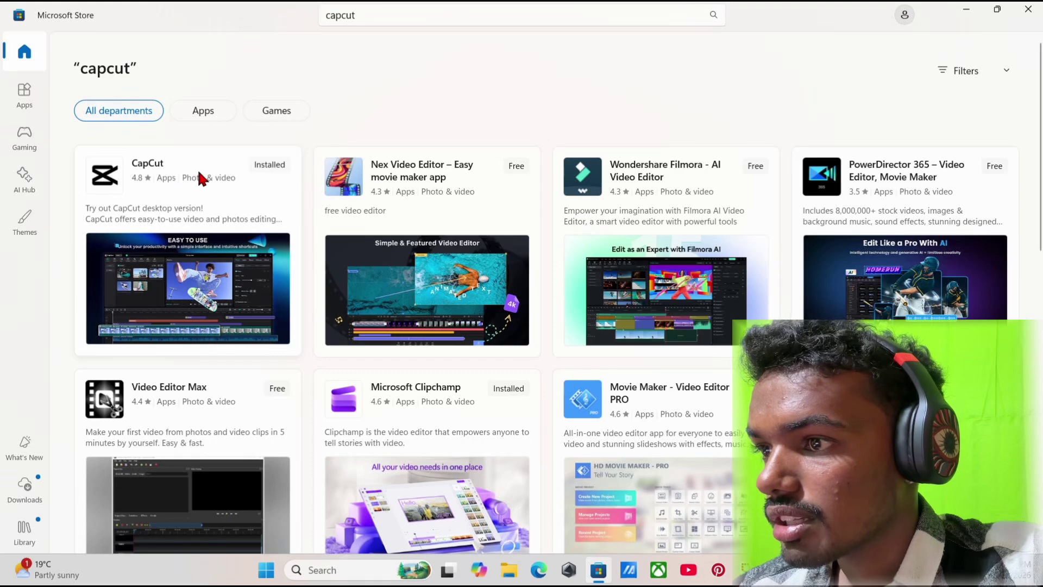
pyautogui.click(173, 169)
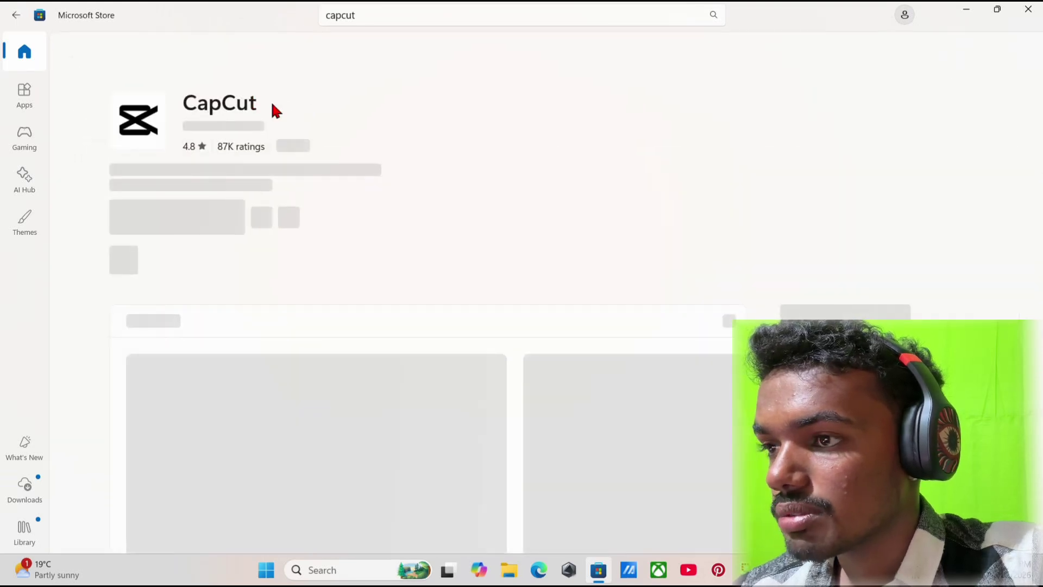
# Look through CapCut's store page, including its install status, screenshots, description and ratings, and minimise the store
pyautogui.scroll(-7, 467, 198)
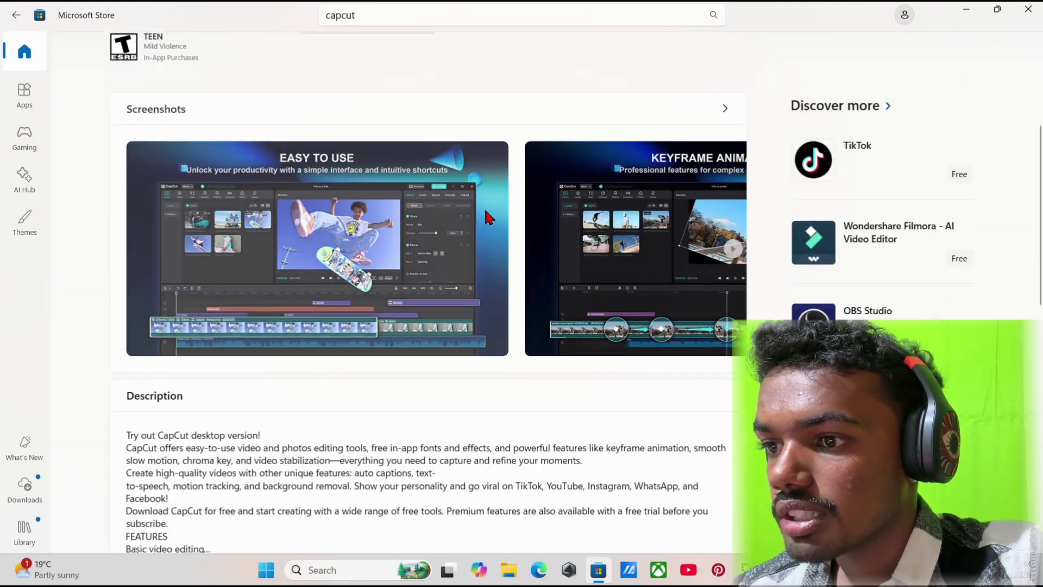
pyautogui.scroll(7, 478, 205)
pyautogui.scroll(-1, 772, 299)
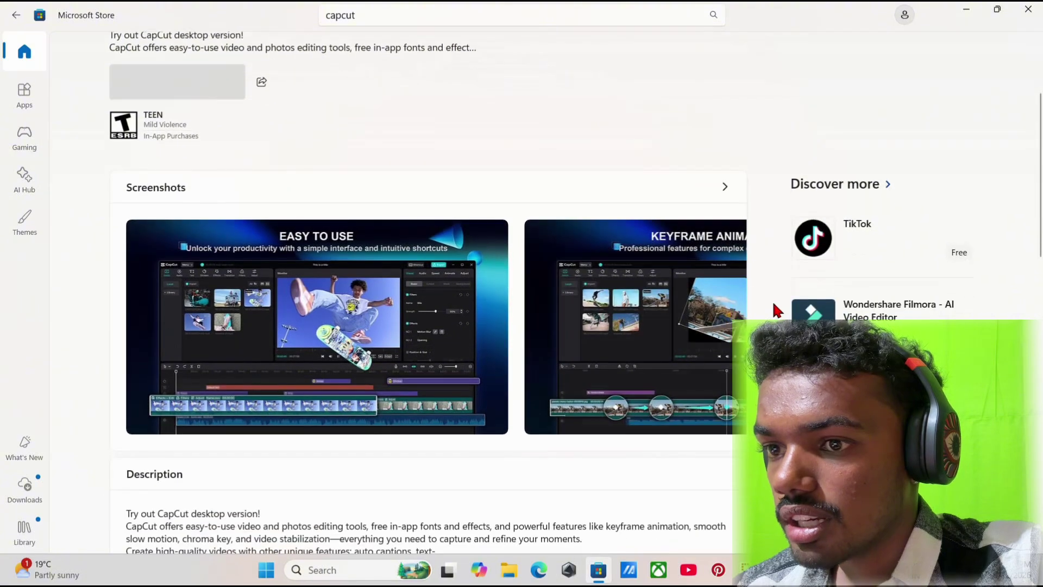
pyautogui.click(728, 324)
pyautogui.scroll(3, 284, 196)
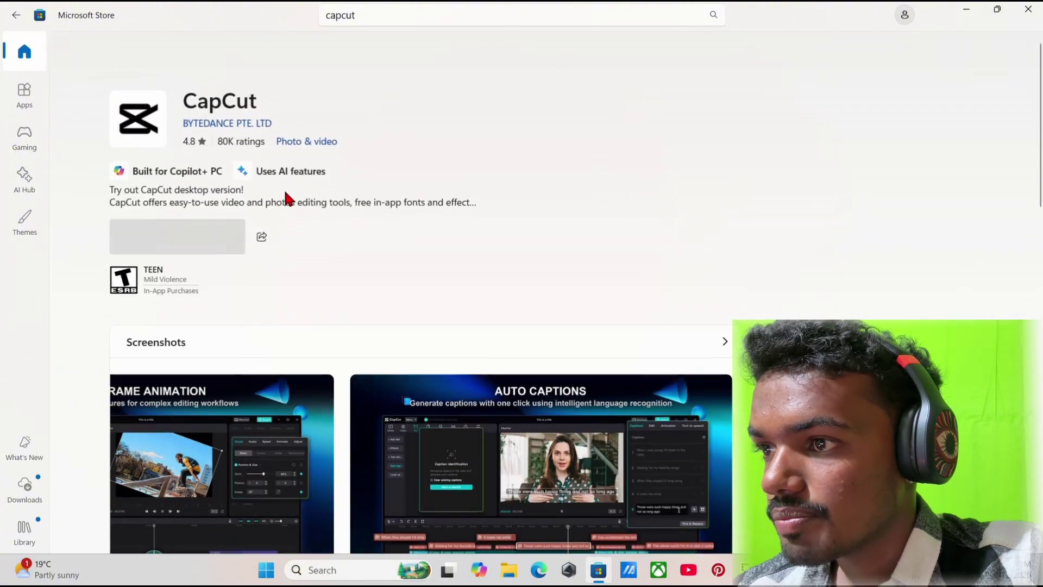
pyautogui.scroll(-7, 655, 217)
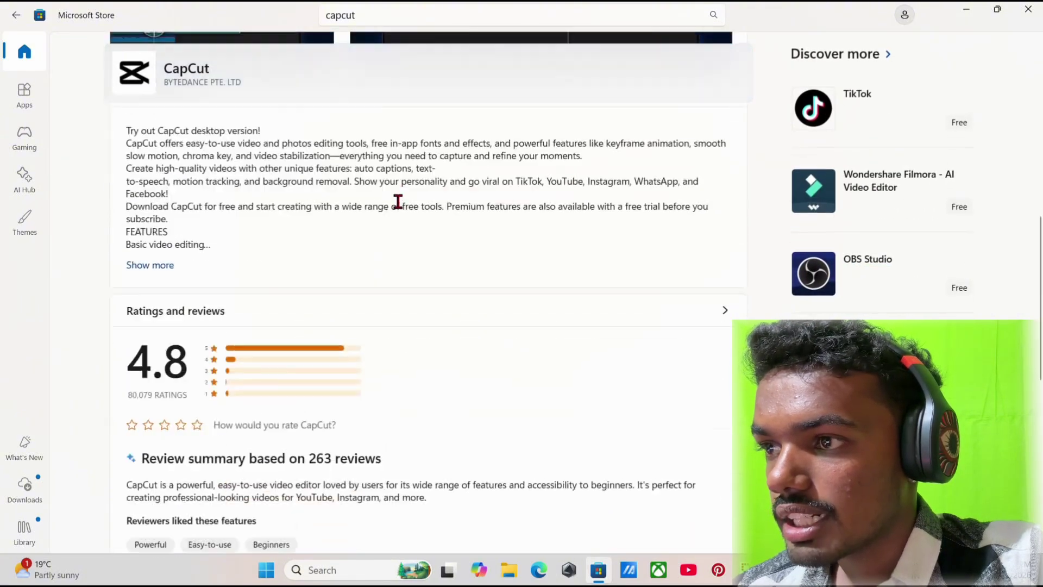
pyautogui.scroll(7, 376, 200)
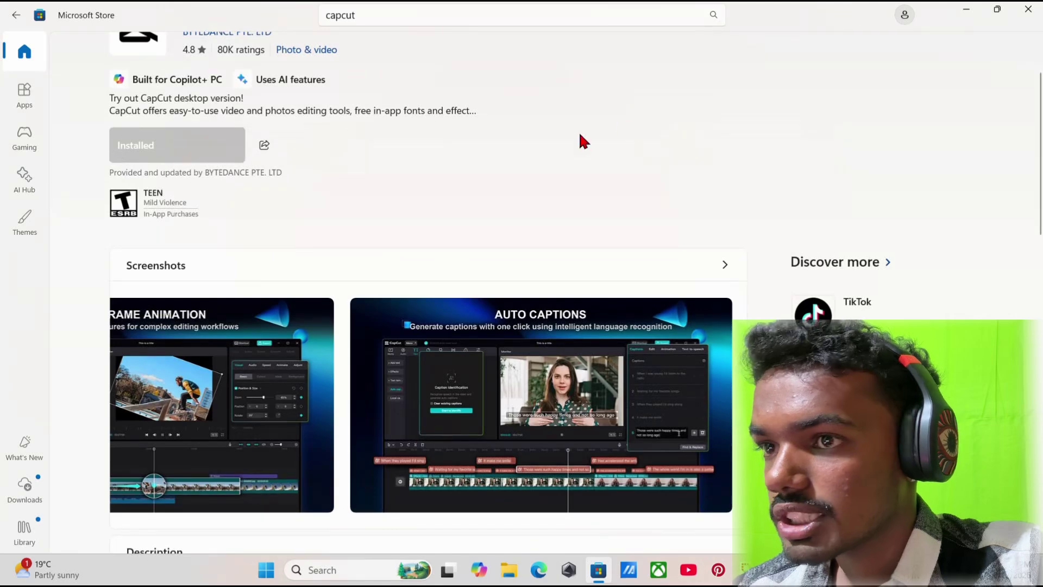
pyautogui.click(966, 10)
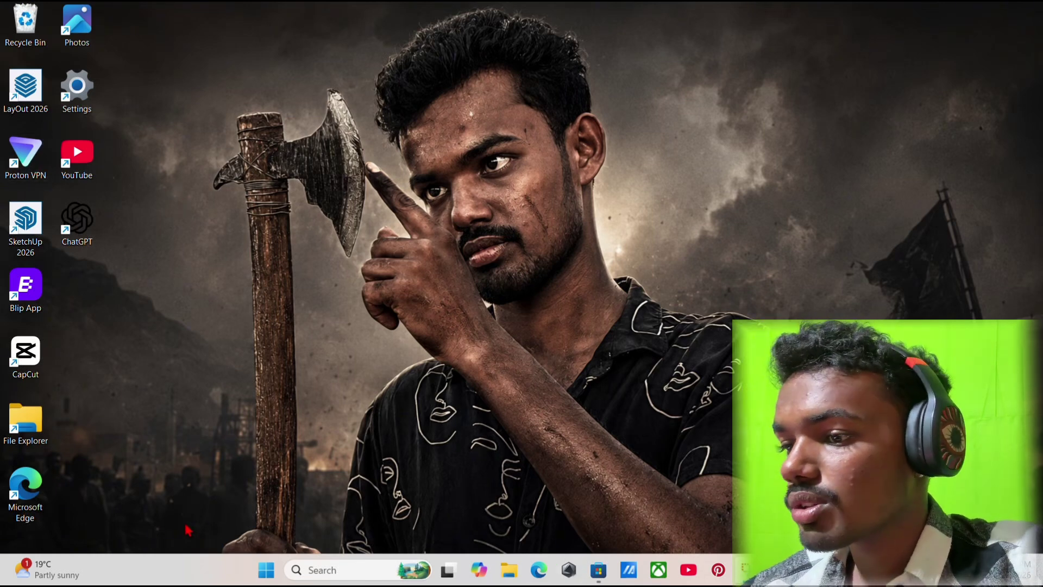
# Switch to Microsoft Edge and search the web for "proton vpn on pc"
pyautogui.click(538, 571)
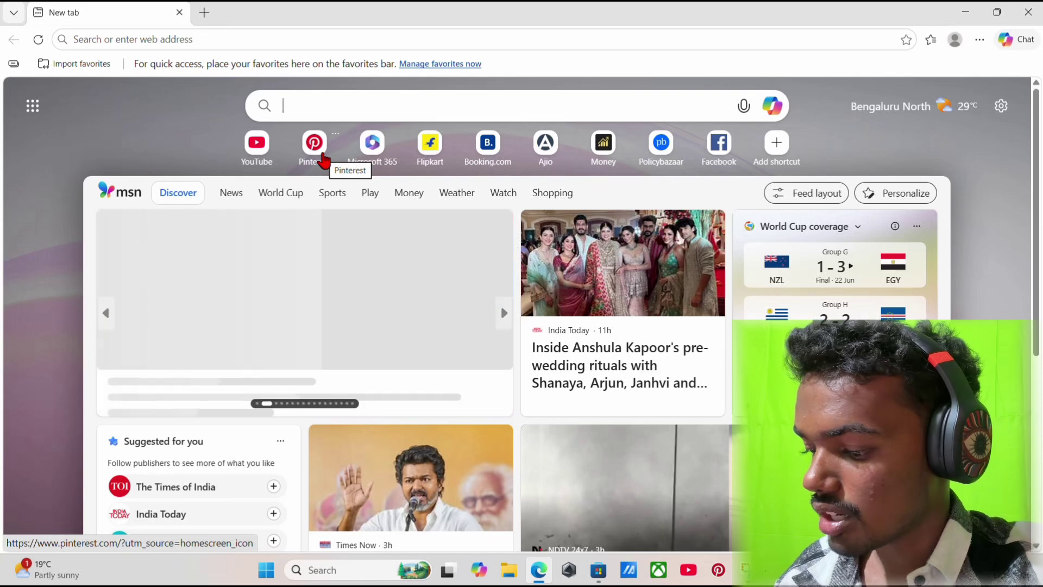
pyautogui.write('pro')
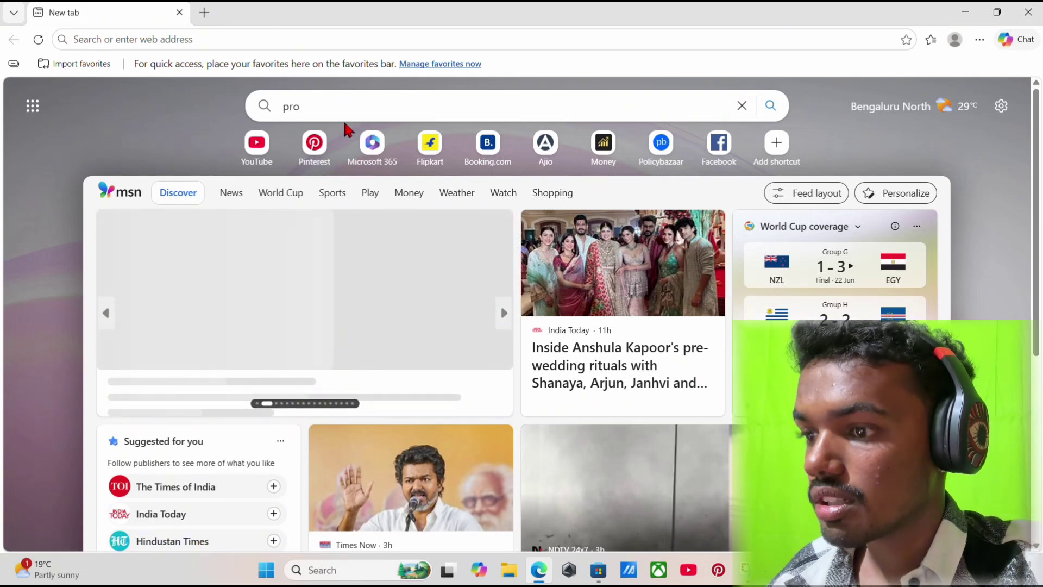
pyautogui.write('t')
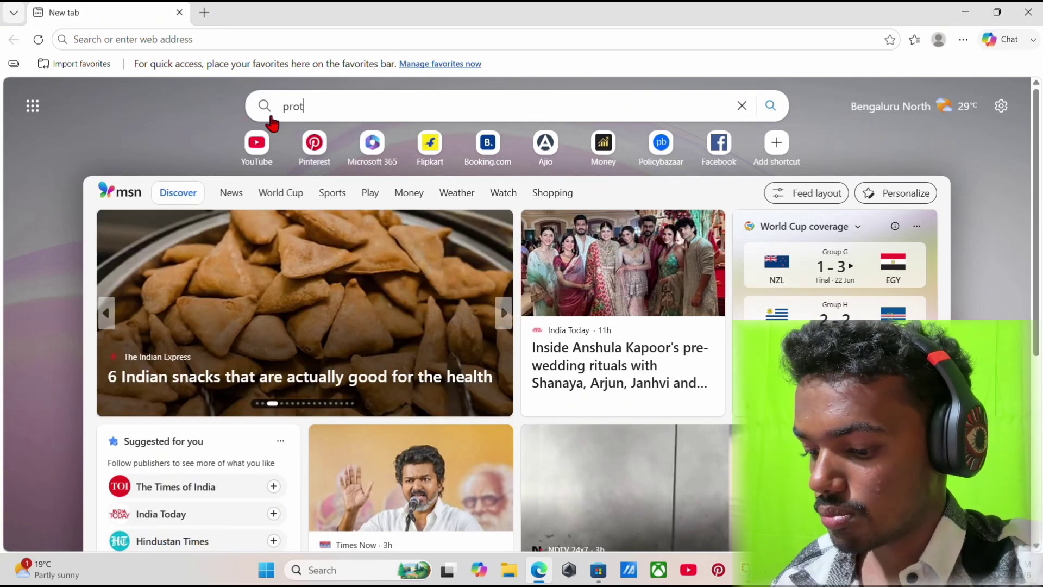
pyautogui.write('on vpn')
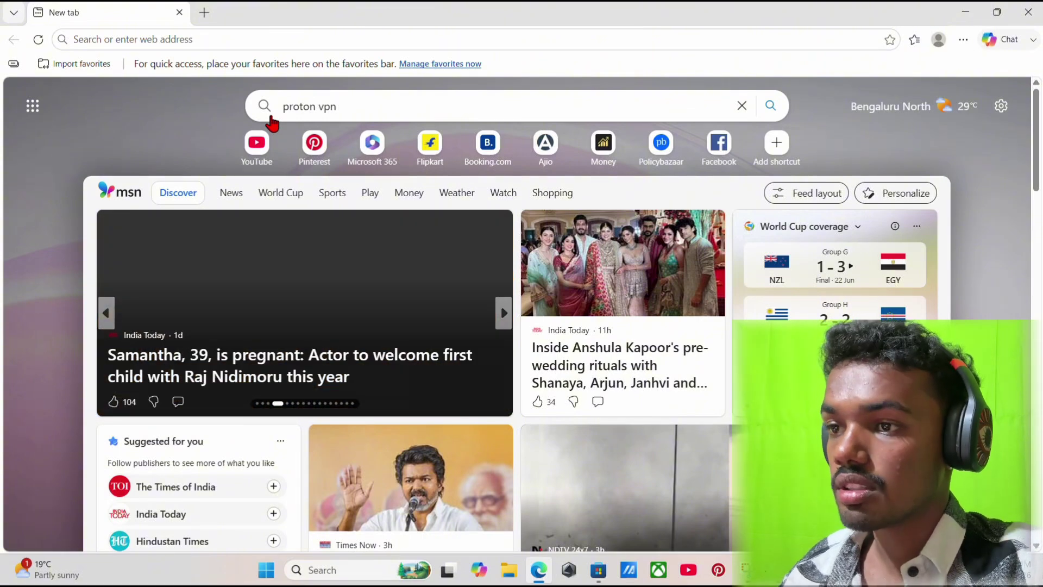
pyautogui.click(297, 136)
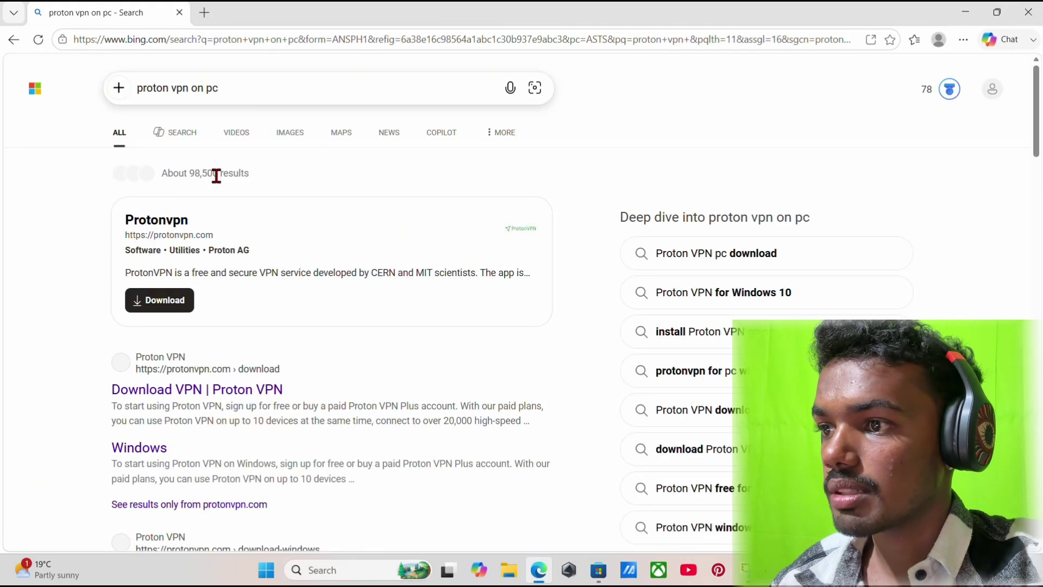
# Find the official protonvpn.com download result and open the "Download VPN | Proton VPN" page
pyautogui.scroll(-5, 268, 212)
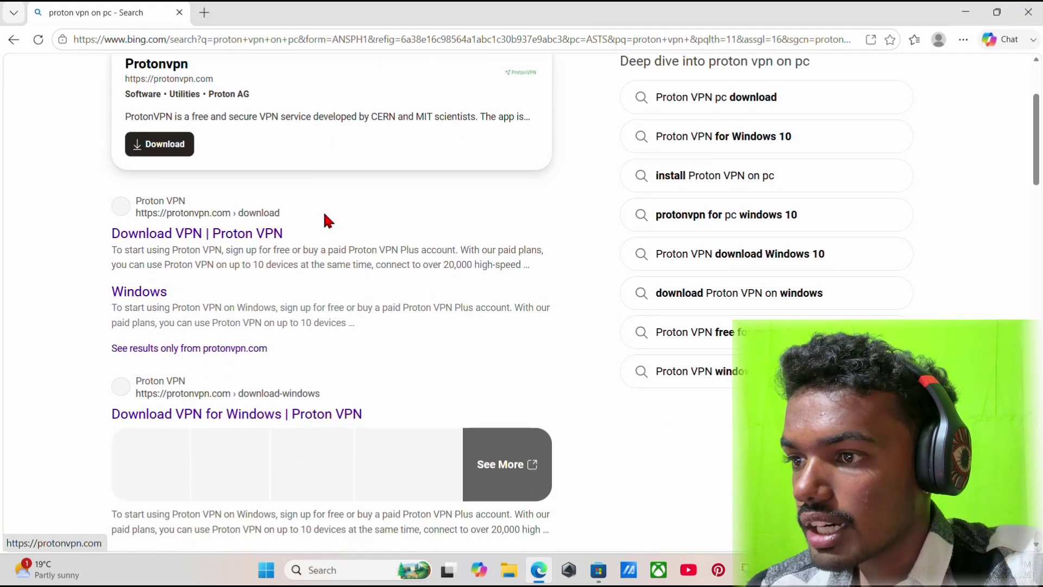
pyautogui.scroll(2, 338, 229)
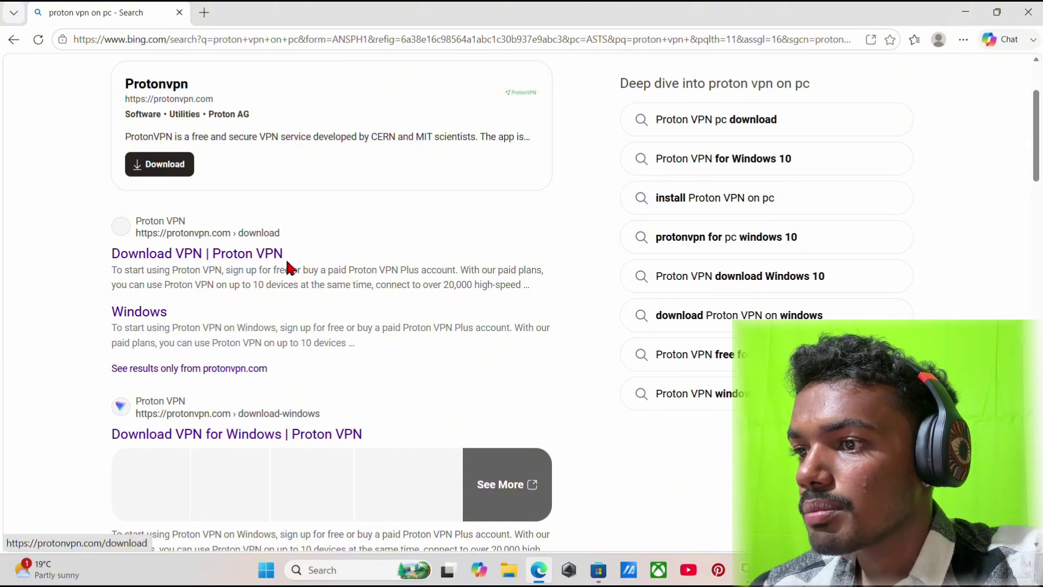
pyautogui.scroll(-1, 184, 363)
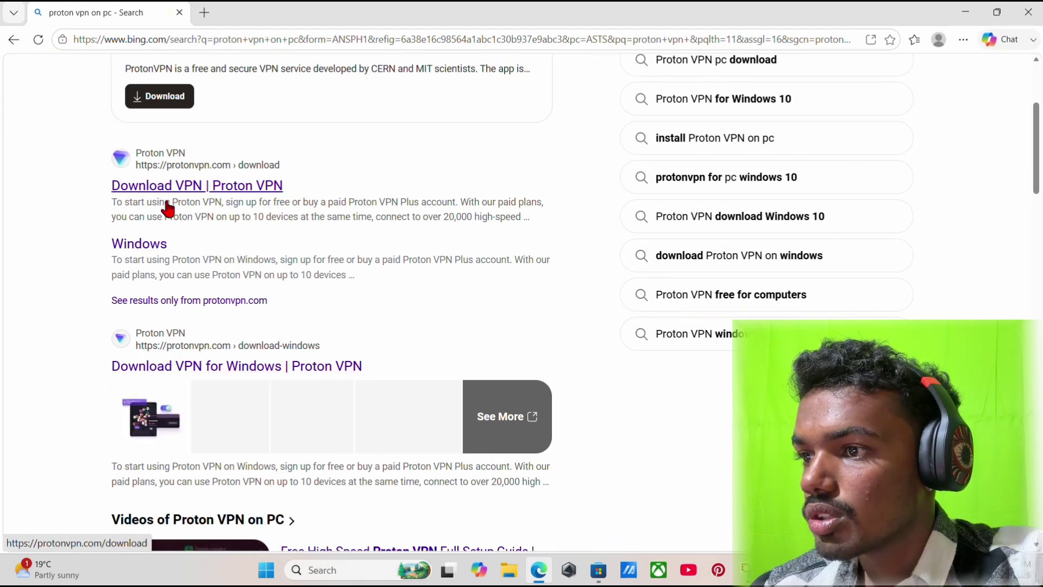
pyautogui.click(253, 200)
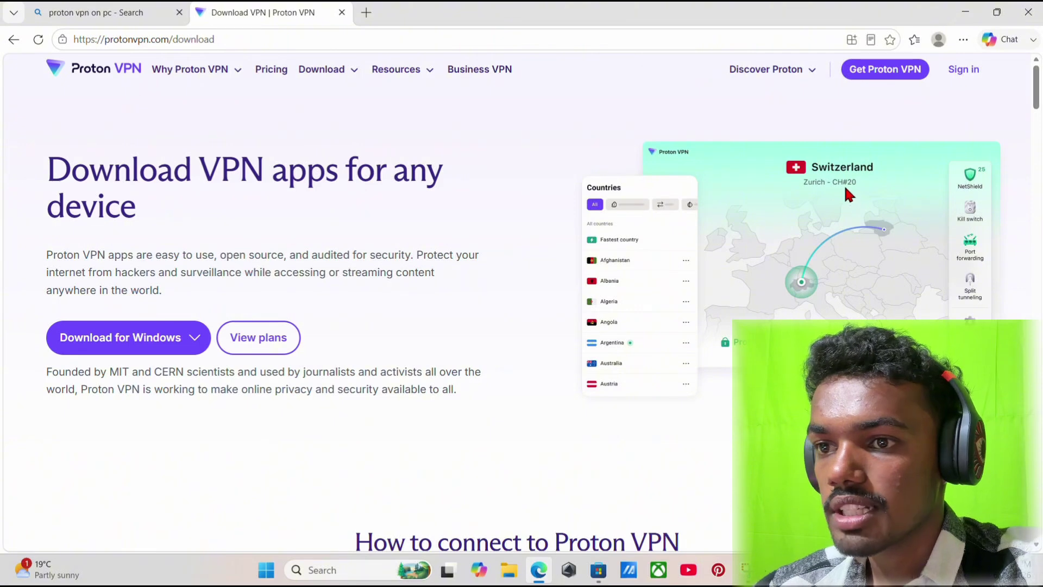
# Sign in to Proton VPN, view the plans on the account dashboard and return to the download page
pyautogui.click(962, 69)
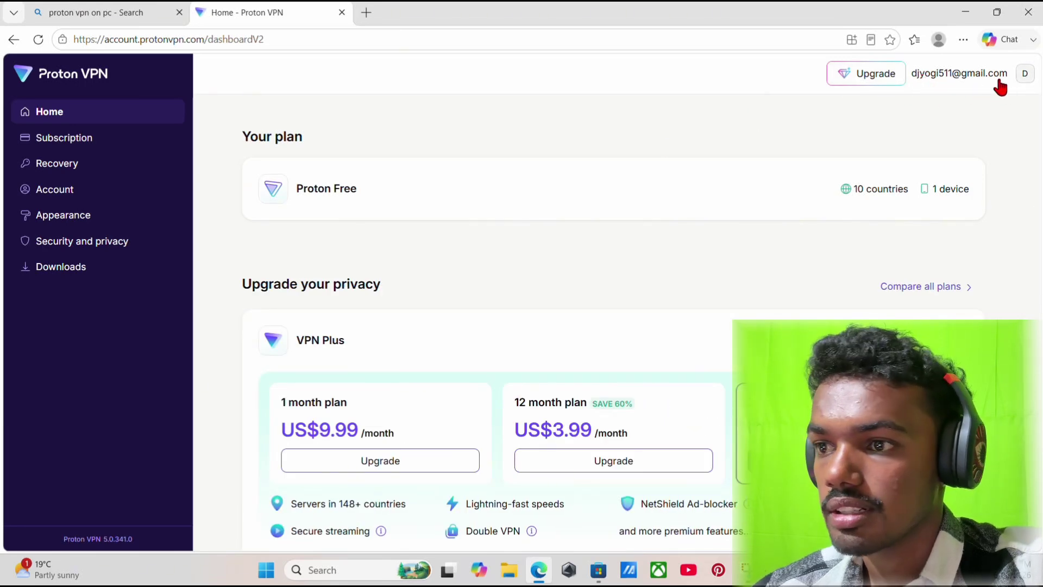
pyautogui.scroll(-3, 324, 187)
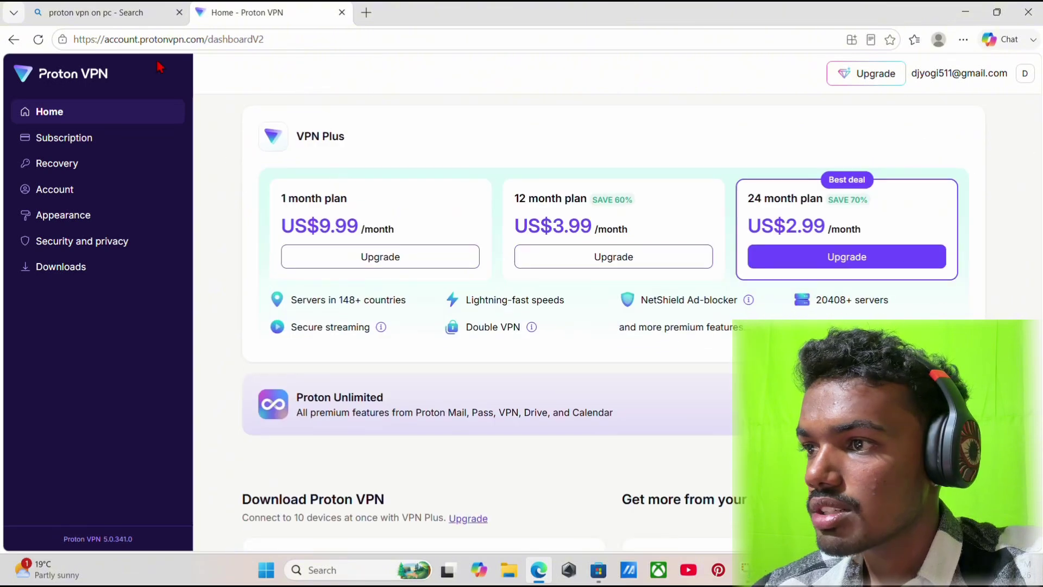
pyautogui.click(7, 33)
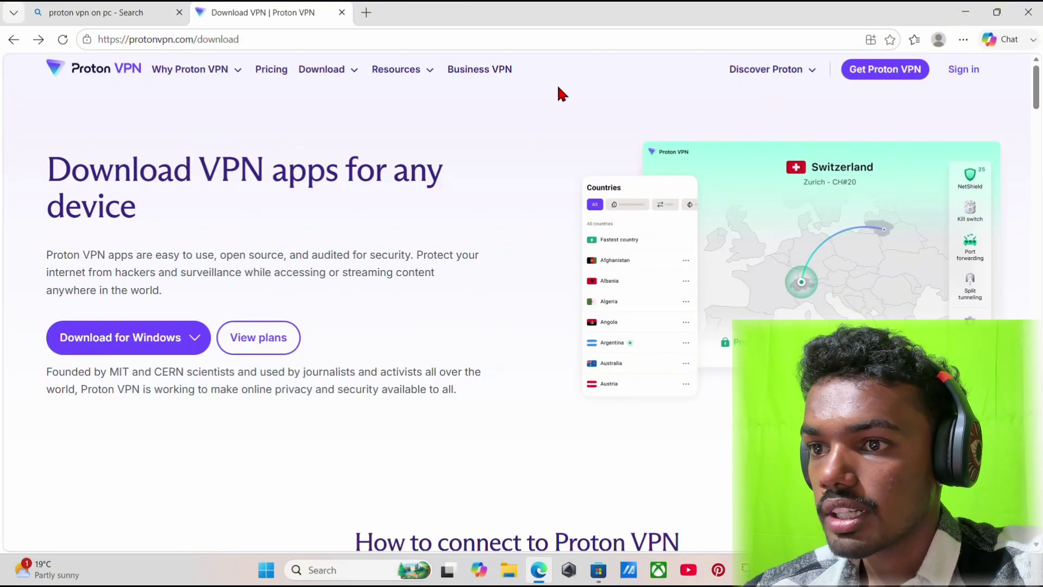
# Start downloading the Proton VPN installer for Windows 11/10 (x64), pause the download and minimise the browser
pyautogui.click(182, 343)
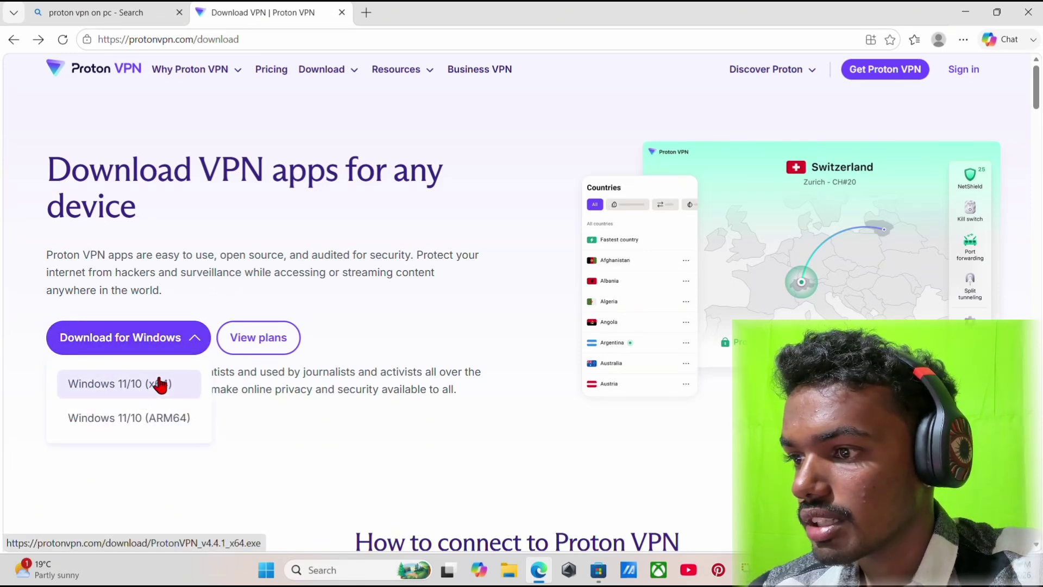
pyautogui.click(159, 385)
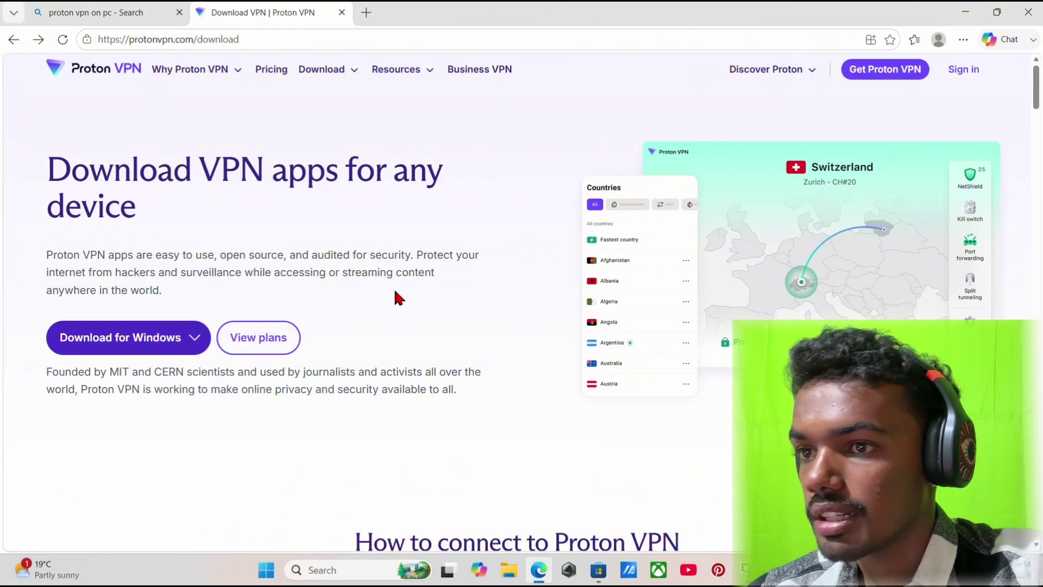
pyautogui.moveTo(767, 120)
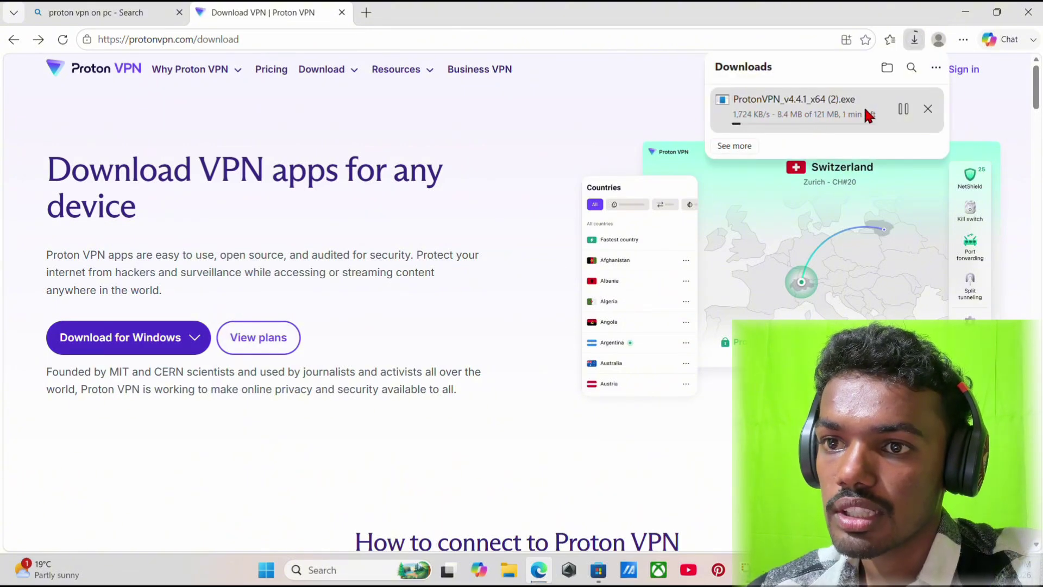
pyautogui.click(904, 111)
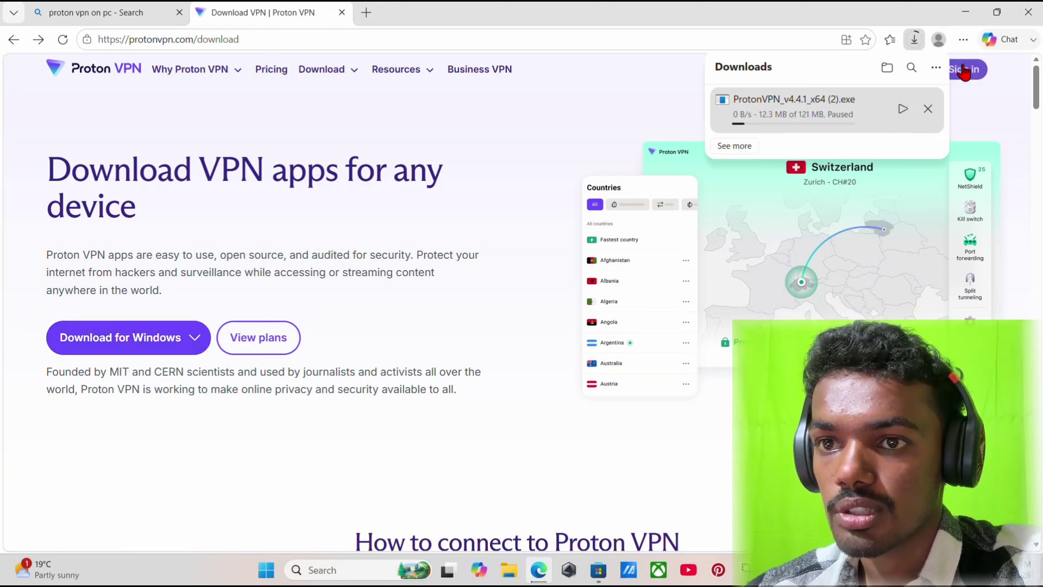
pyautogui.click(966, 12)
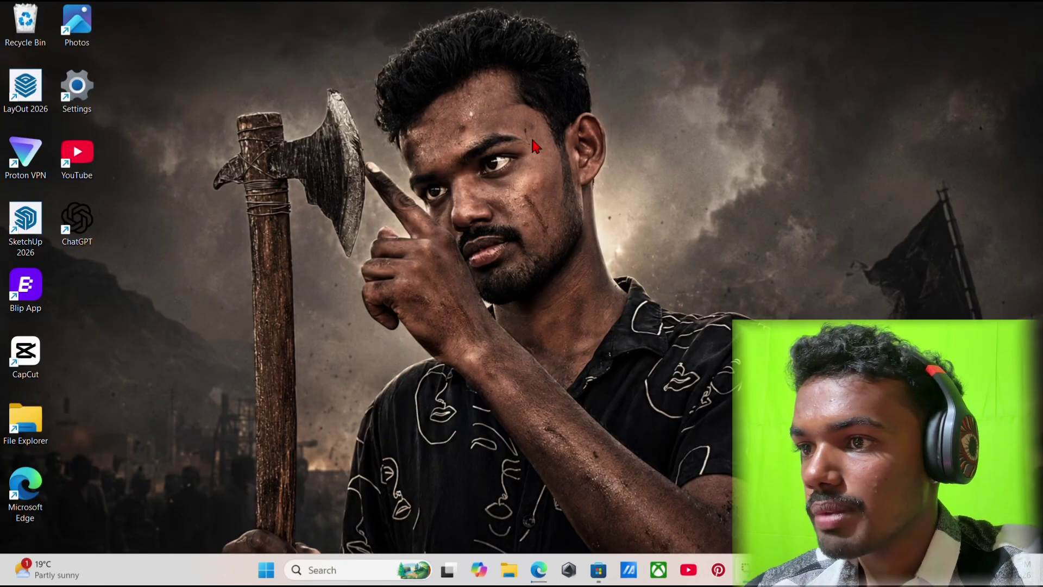
# Open Proton VPN, look through the country list, connect to the fastest free server and close the window
pyautogui.doubleClick(37, 159)
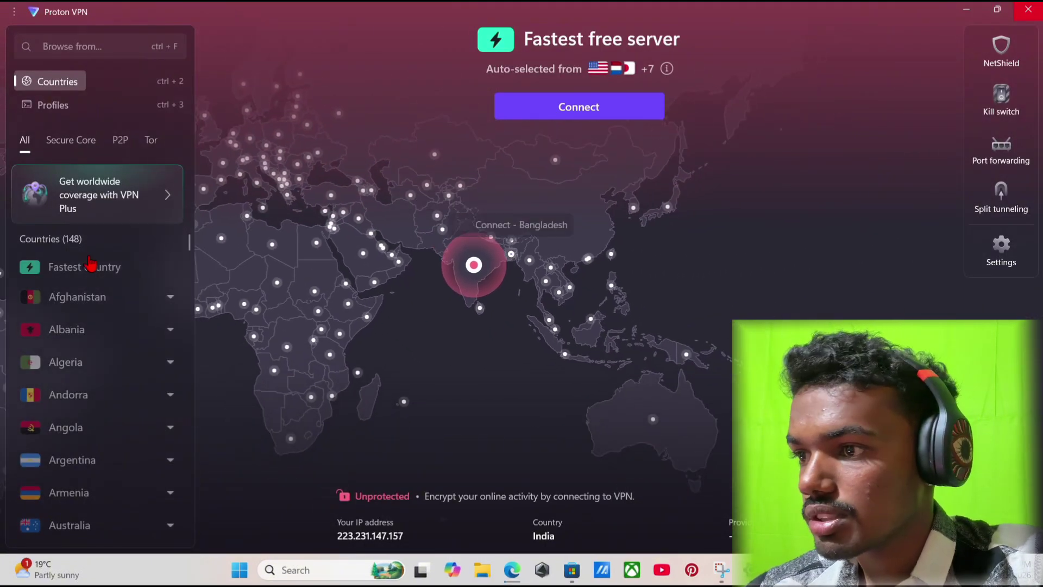
pyautogui.scroll(-1, 70, 359)
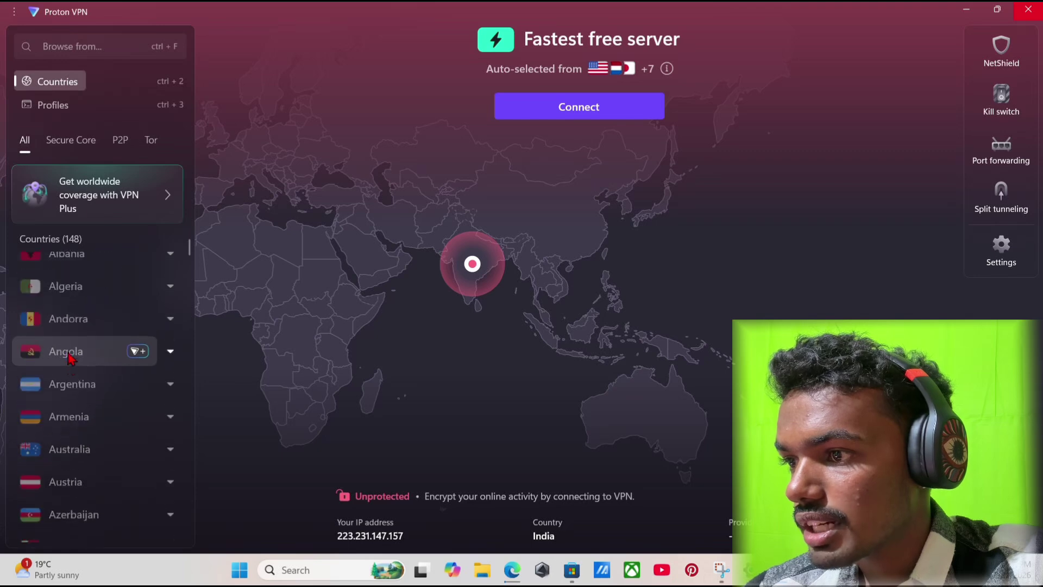
pyautogui.scroll(-3, 70, 358)
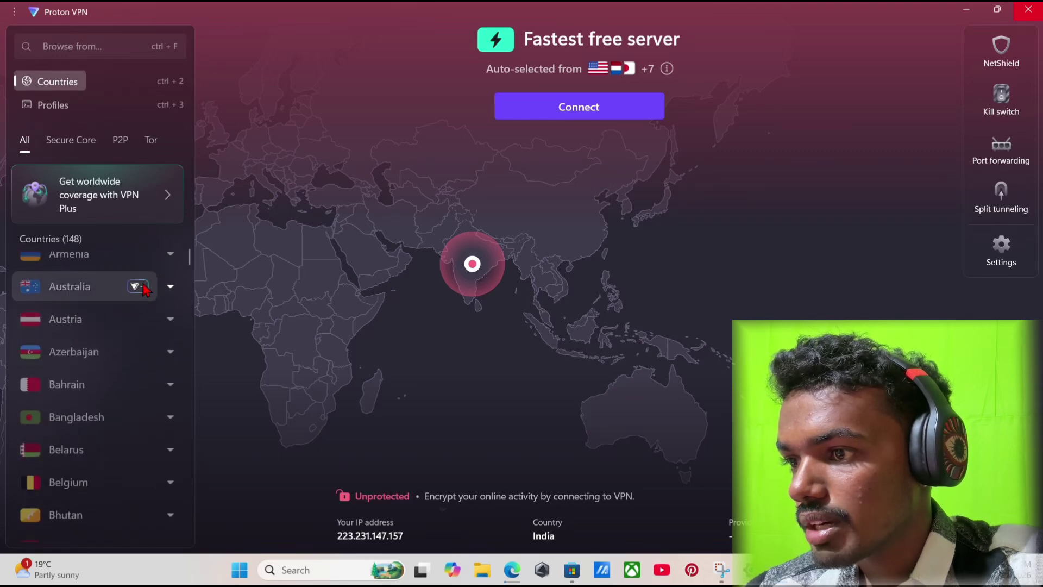
pyautogui.scroll(3, 141, 288)
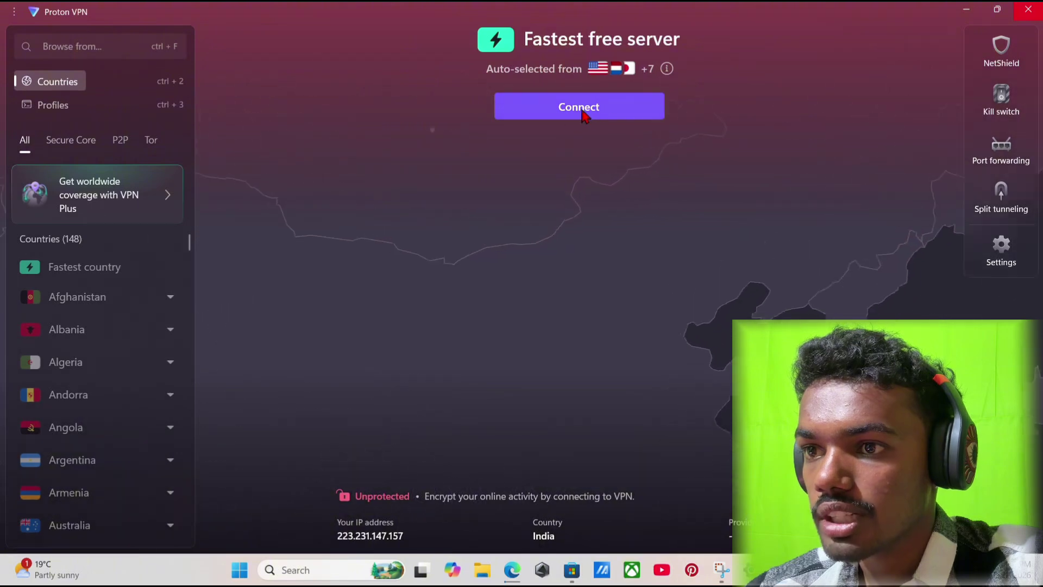
pyautogui.click(565, 113)
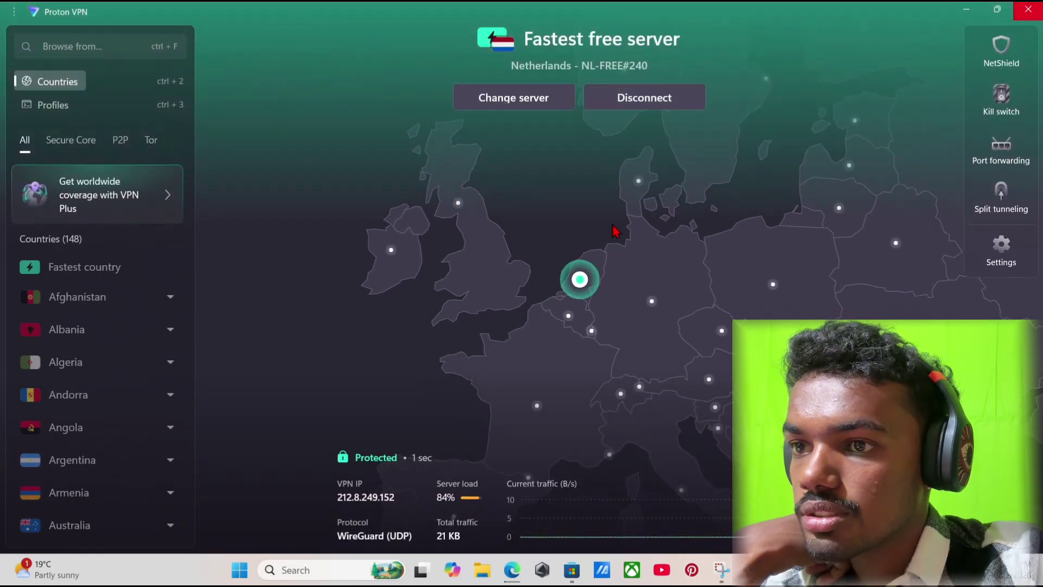
pyautogui.click(1028, 9)
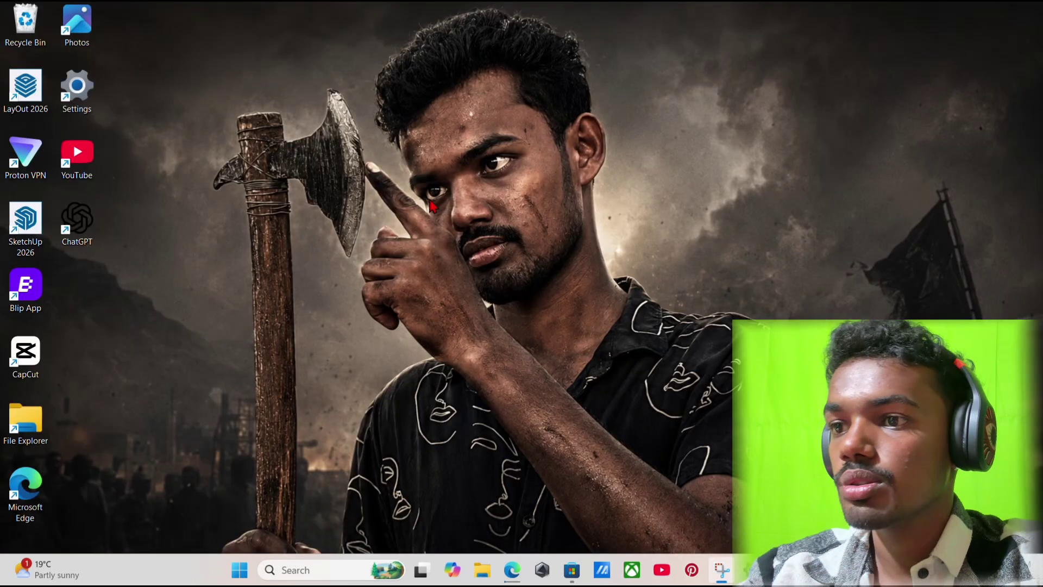
# Refresh the desktop and switch to CapCut with an empty project
pyautogui.rightClick(430, 202)
pyautogui.click(530, 257)
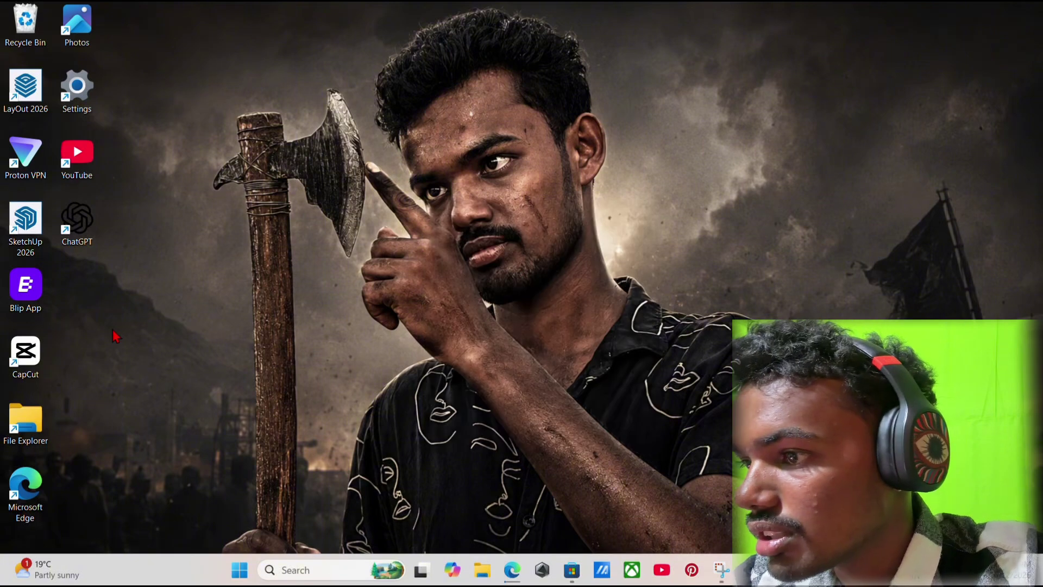
pyautogui.doubleClick(22, 351)
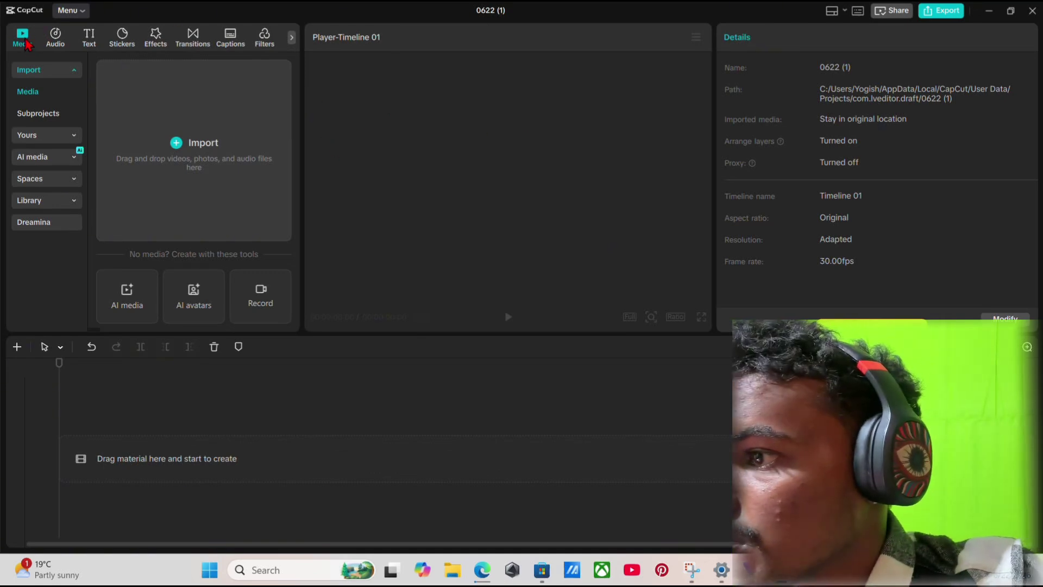
# Browse the audio music library and the trending text effects
pyautogui.click(54, 37)
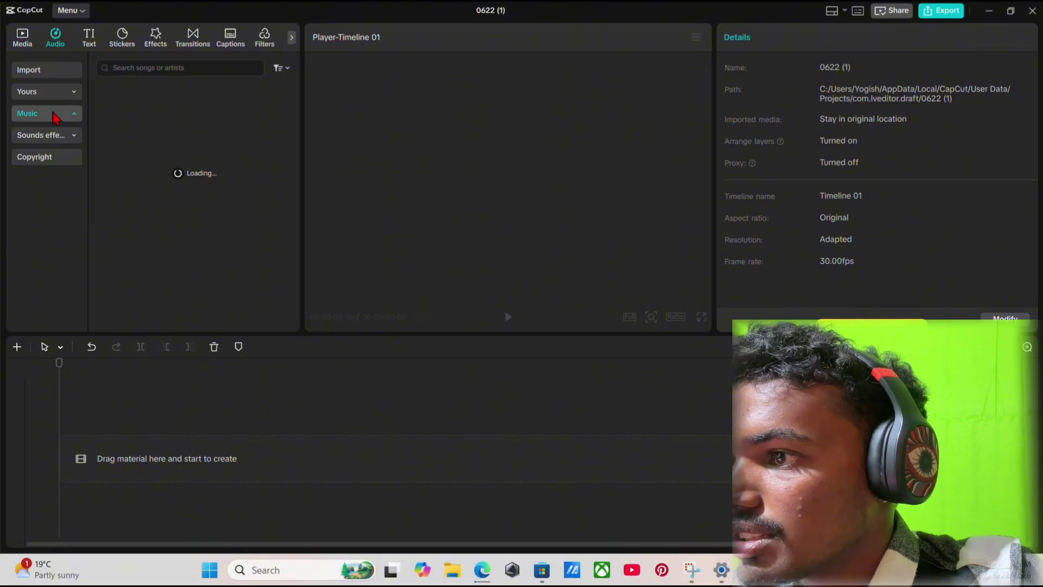
pyautogui.click(88, 35)
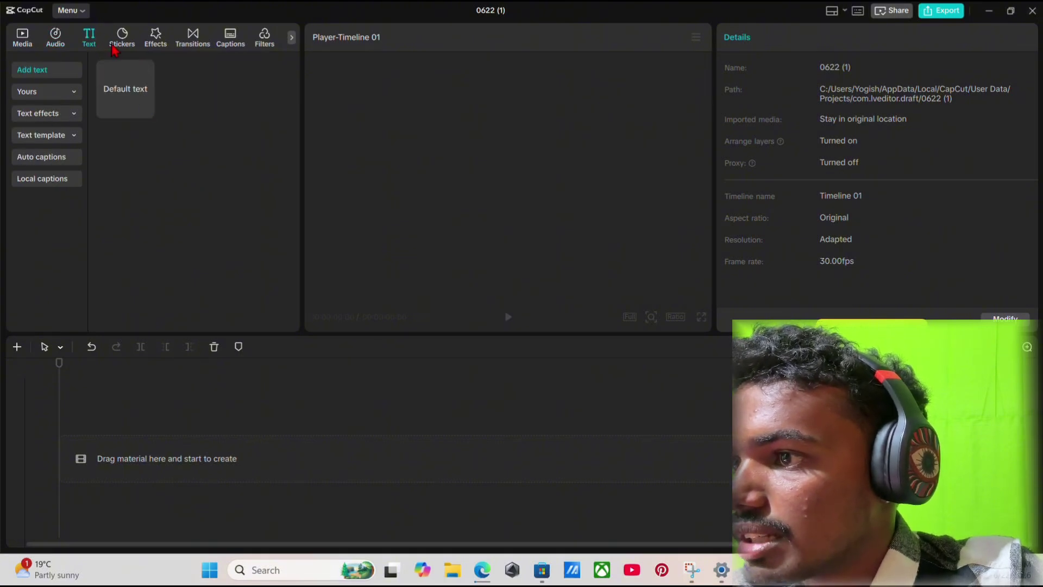
pyautogui.click(115, 47)
pyautogui.click(90, 43)
pyautogui.click(50, 113)
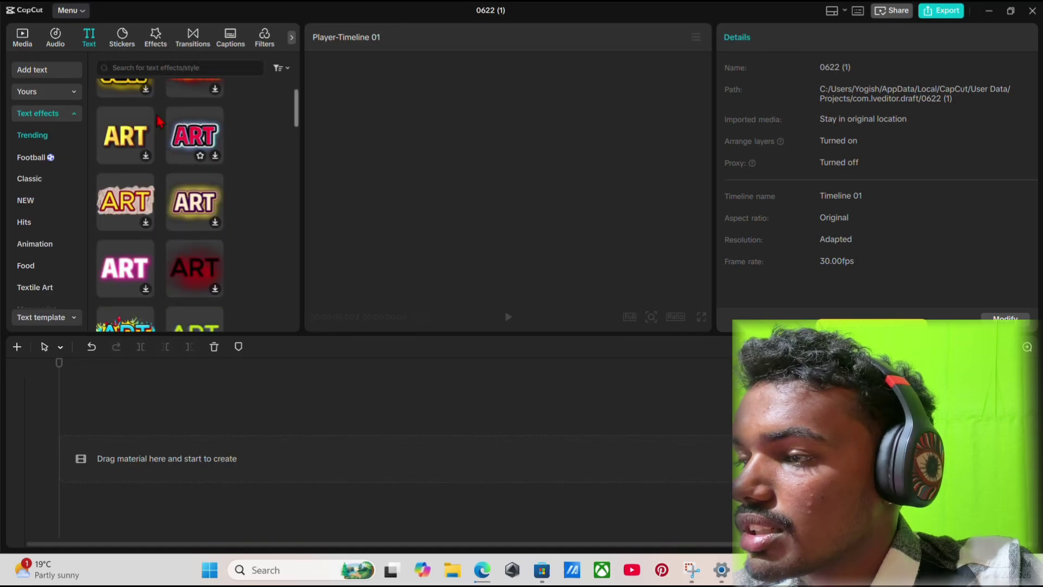
pyautogui.scroll(3, 158, 136)
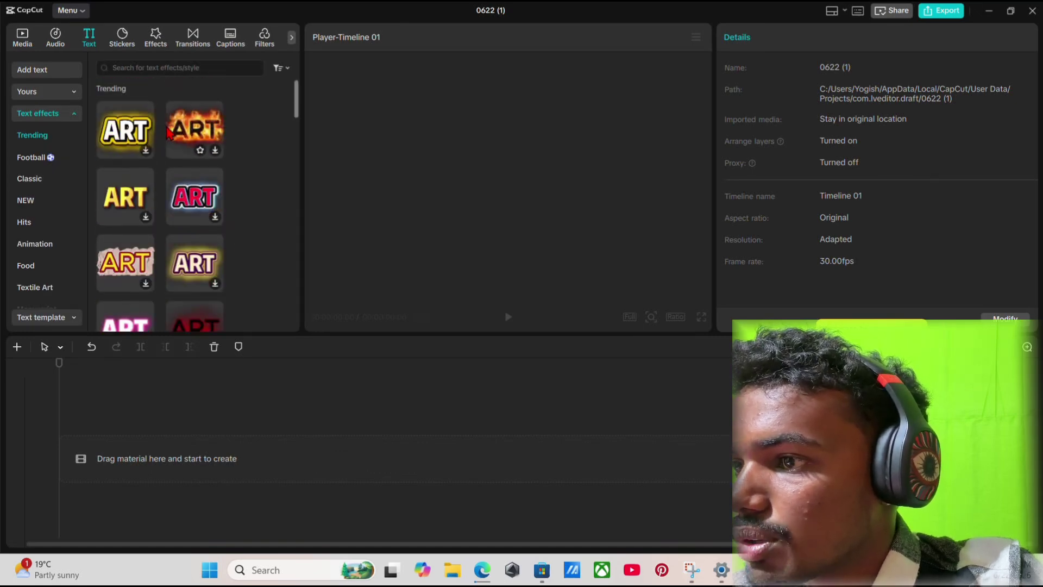
pyautogui.scroll(-2, 169, 132)
pyautogui.scroll(-2, 173, 130)
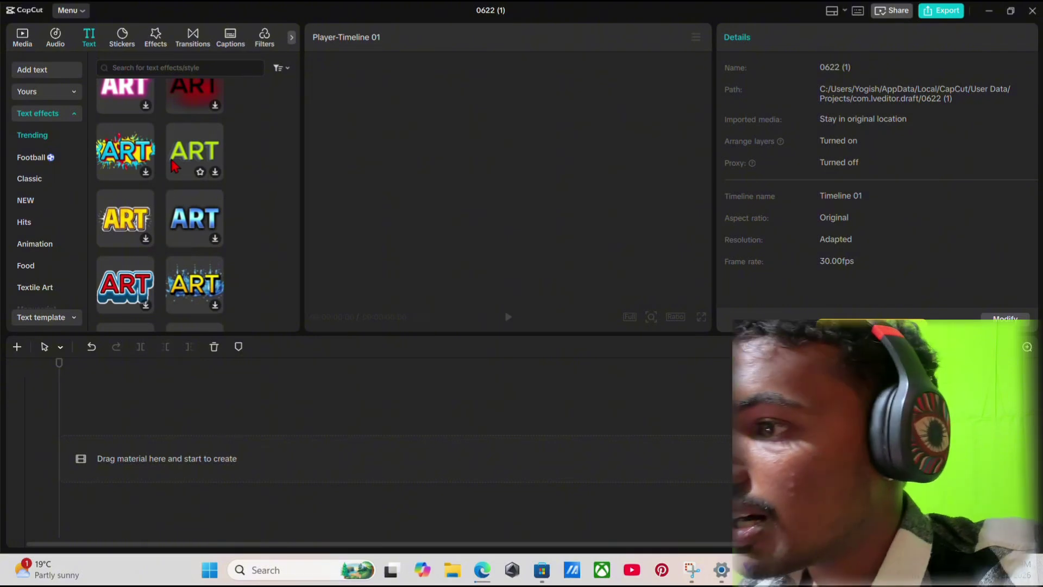
pyautogui.scroll(-2, 174, 166)
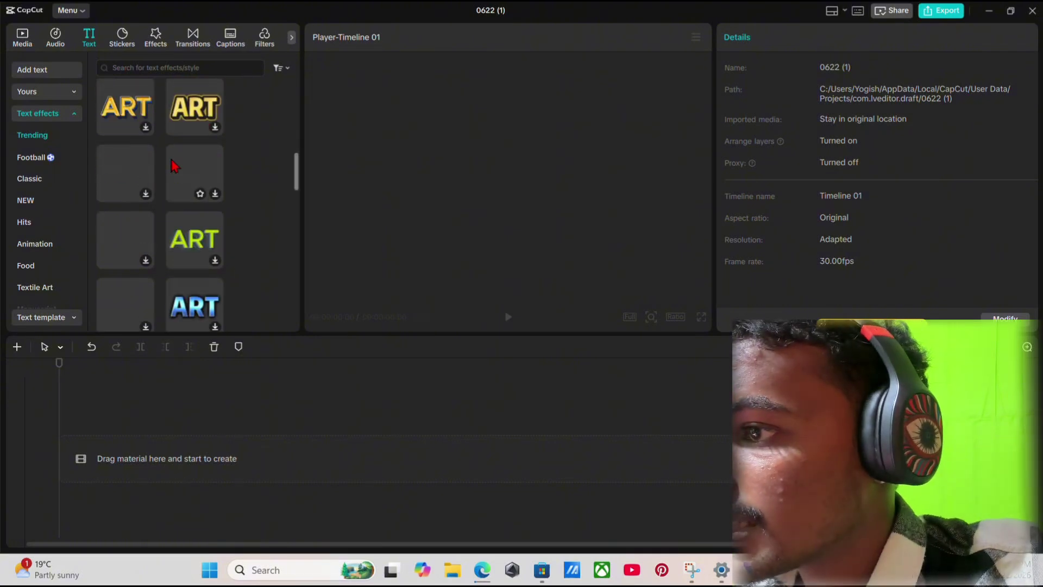
# Browse the classic stickers, the trending video effects and the transitions
pyautogui.click(123, 43)
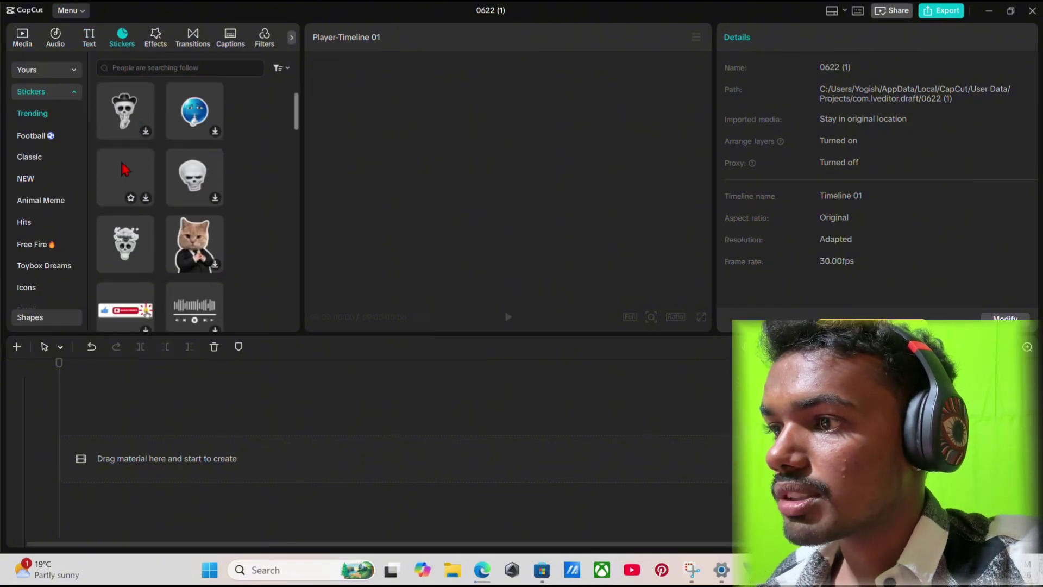
pyautogui.click(54, 161)
pyautogui.scroll(-3, 168, 84)
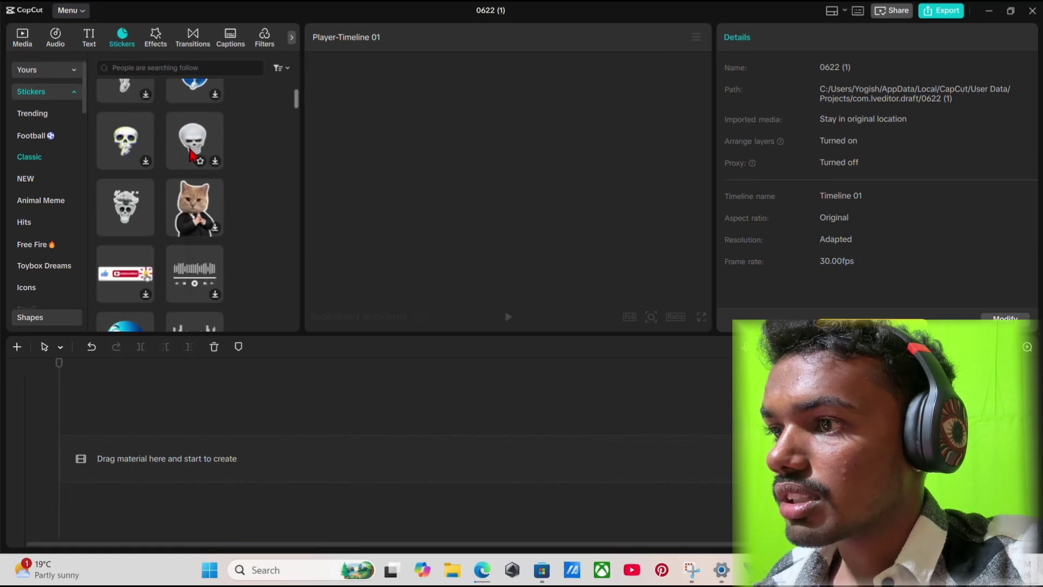
pyautogui.click(154, 46)
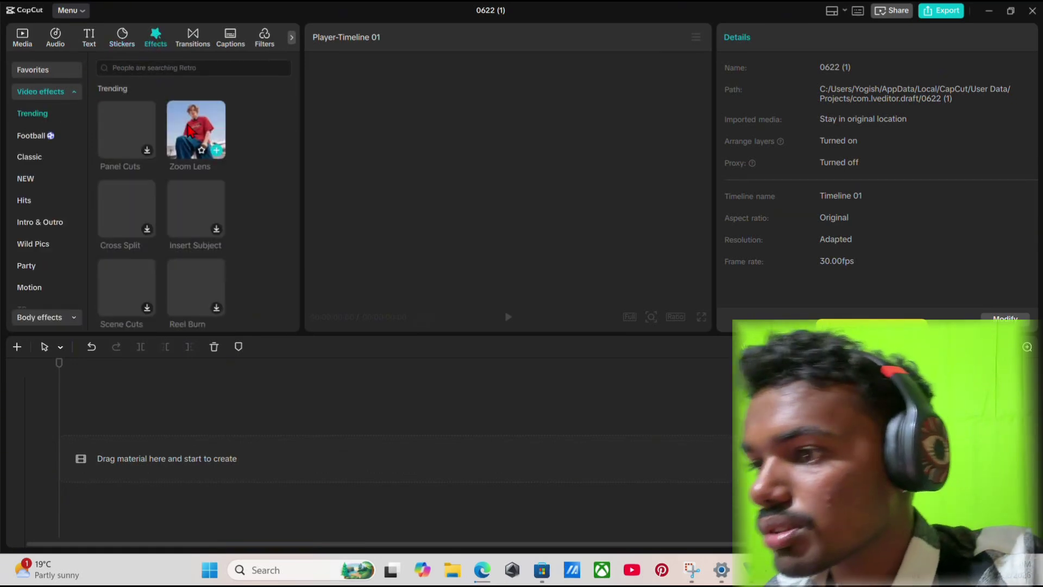
pyautogui.scroll(-3, 195, 179)
pyautogui.scroll(3, 196, 178)
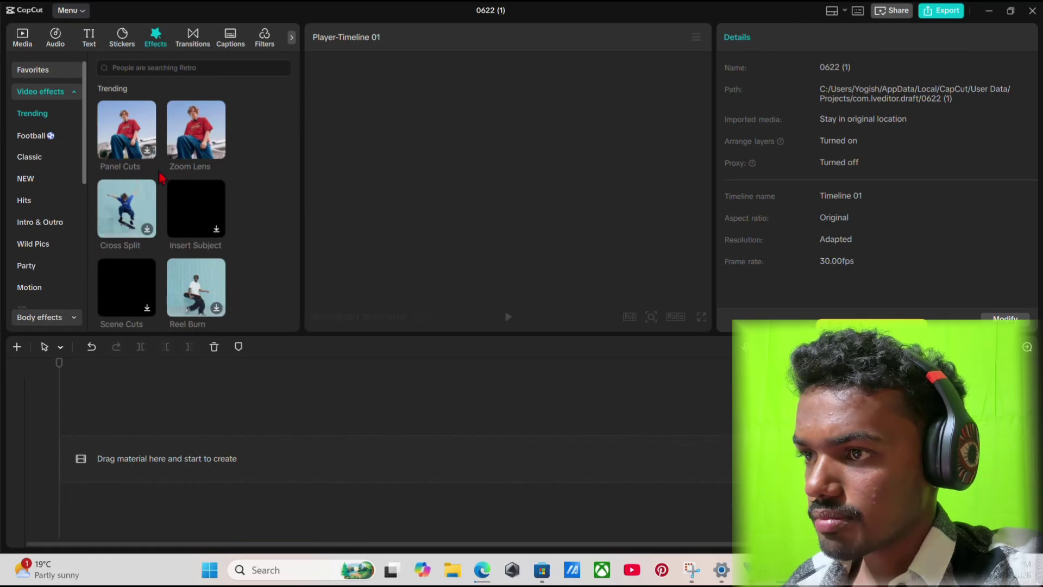
pyautogui.click(192, 39)
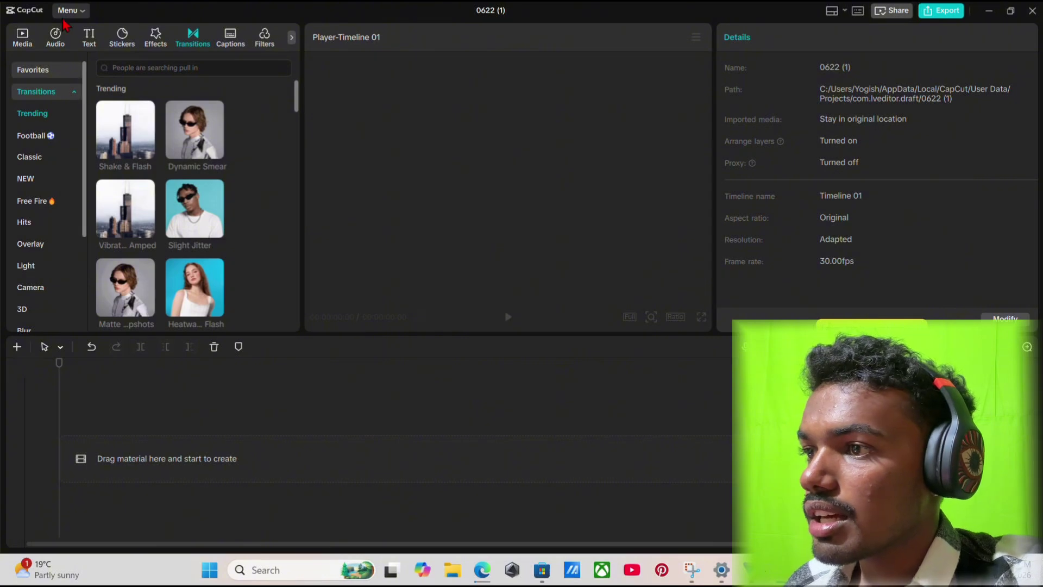
# Import the video IMG_3845 (2) from the Videos folder into the project media
pyautogui.click(36, 36)
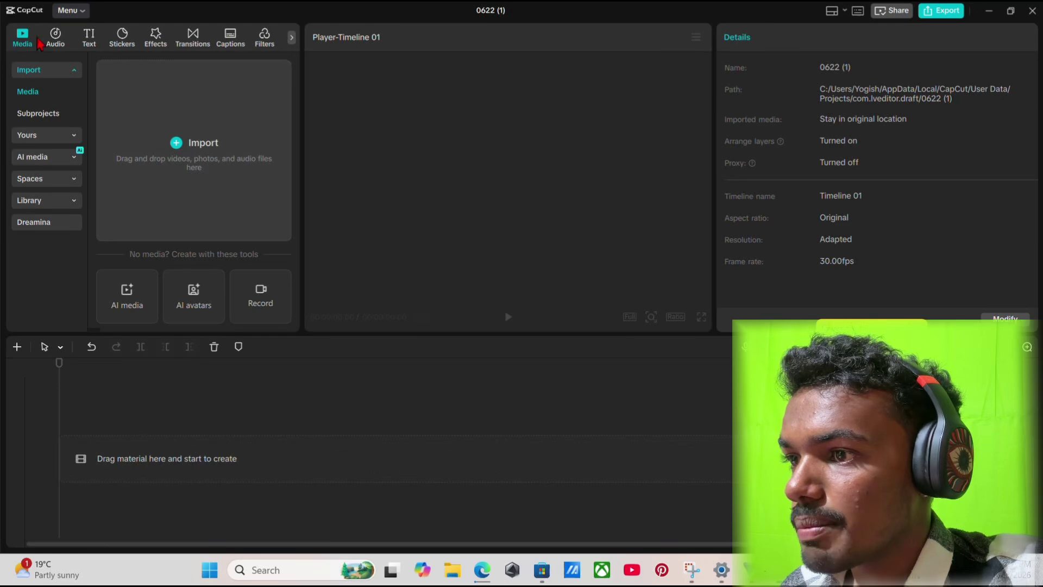
pyautogui.click(184, 143)
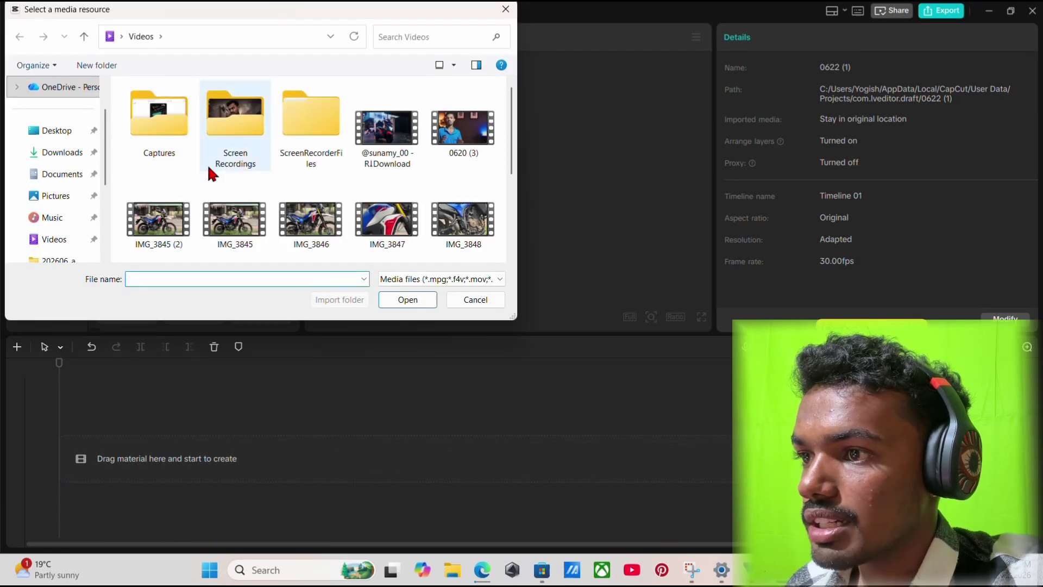
pyautogui.scroll(-1, 326, 163)
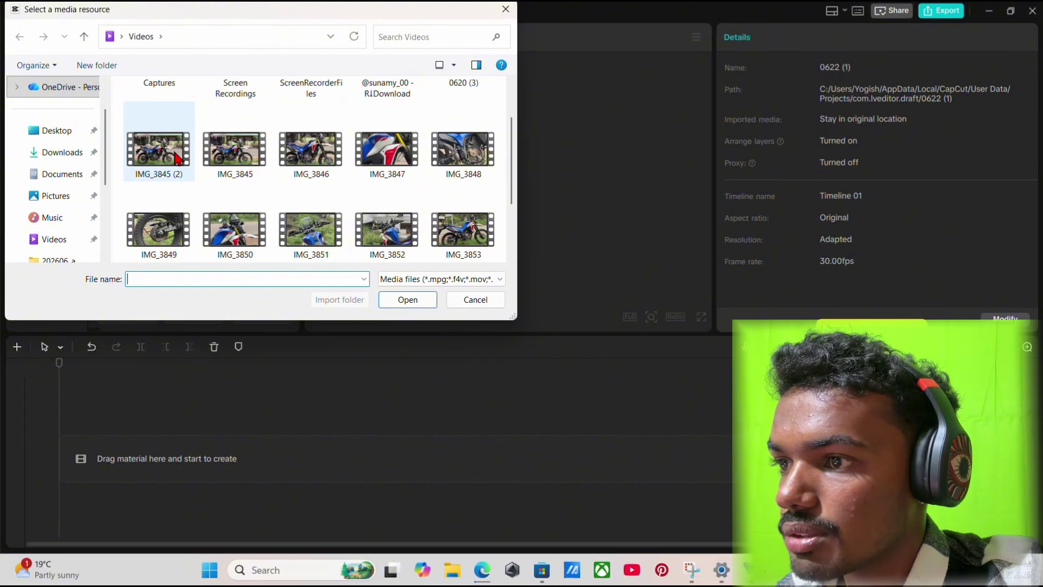
pyautogui.click(175, 159)
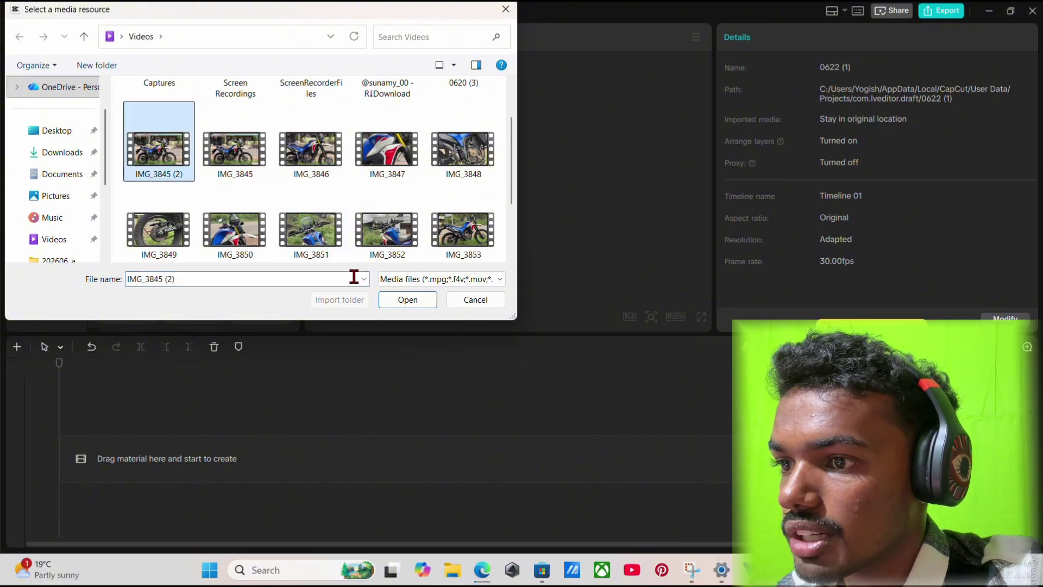
pyautogui.click(405, 300)
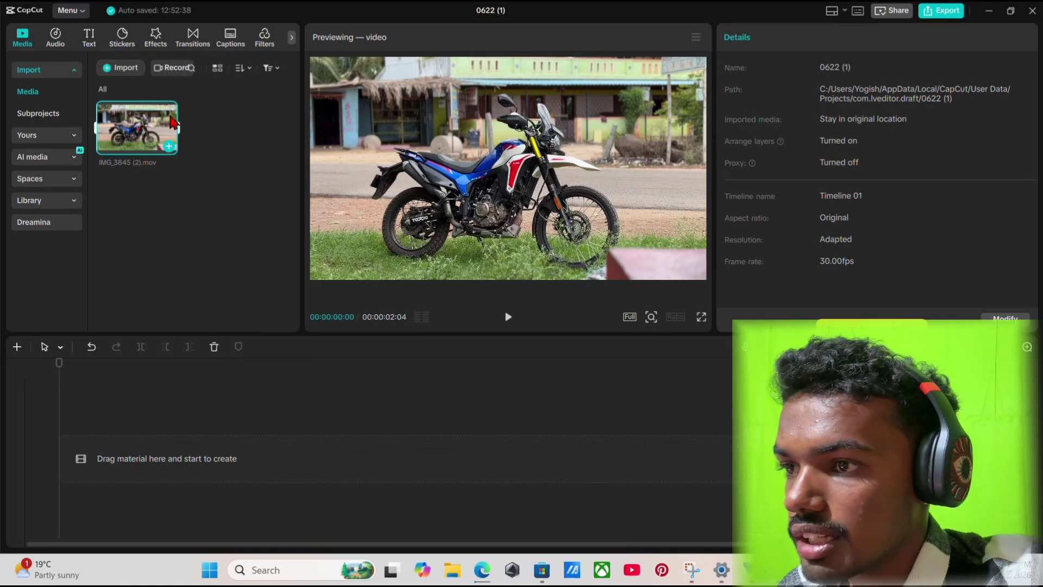
# Play the imported motorcycle clip in the preview player, pause it and close the preview
pyautogui.click(508, 317)
pyautogui.press('space')
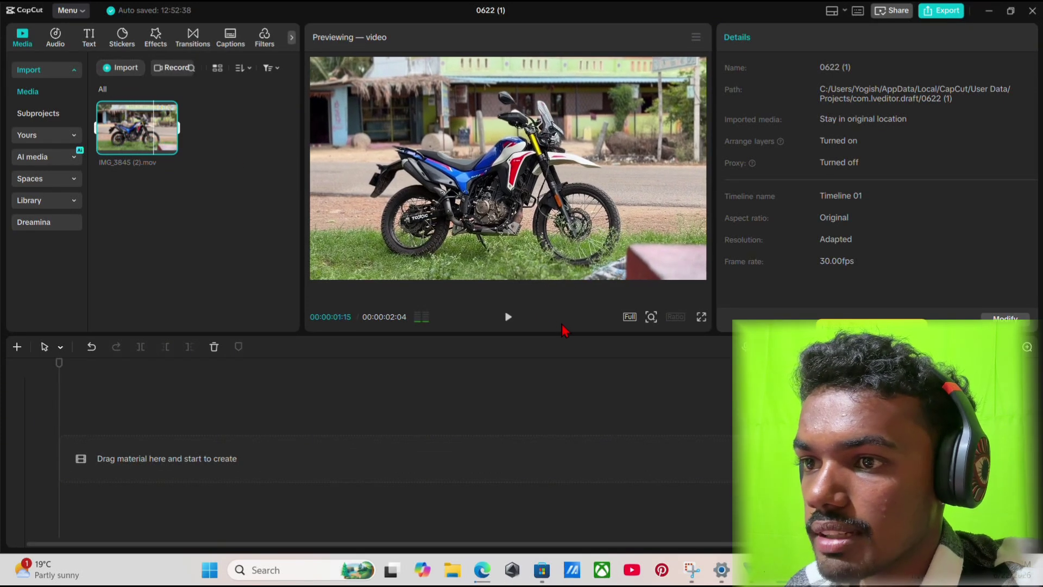
pyautogui.click(98, 139)
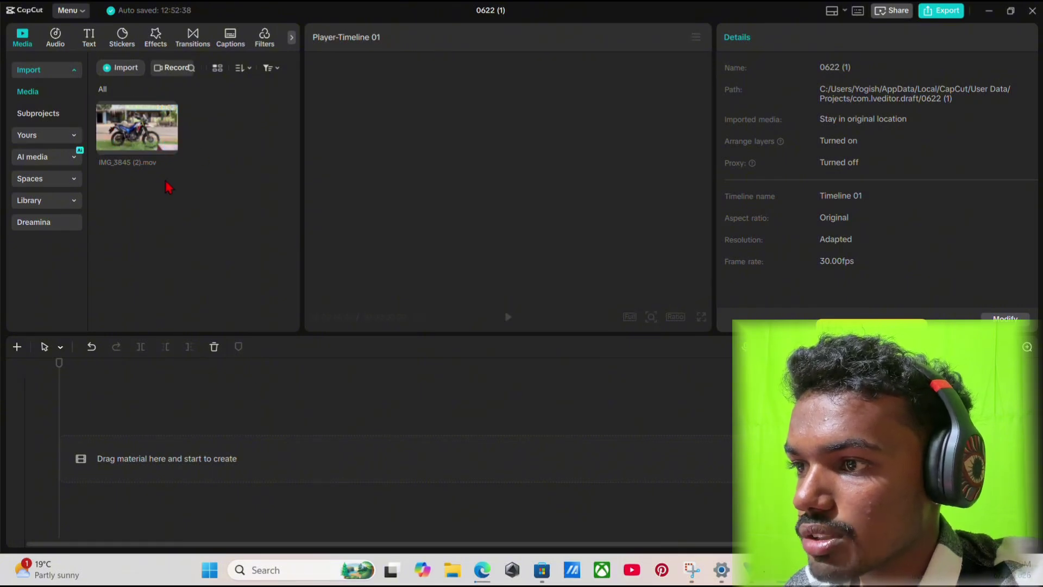
# Try placing IMG_3845 (2).mov on the timeline, dismiss the multiple audio tracks reminder and undo the placement
pyautogui.moveTo(137, 128); pyautogui.dragTo(116, 419)
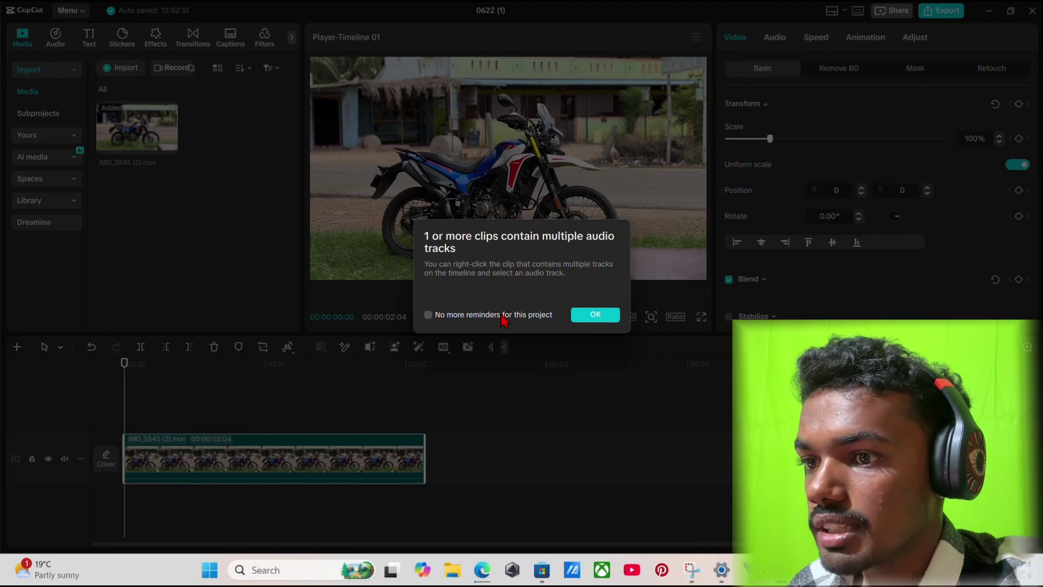
pyautogui.click(502, 316)
pyautogui.click(595, 315)
pyautogui.hotkey('ctrl', 'z')
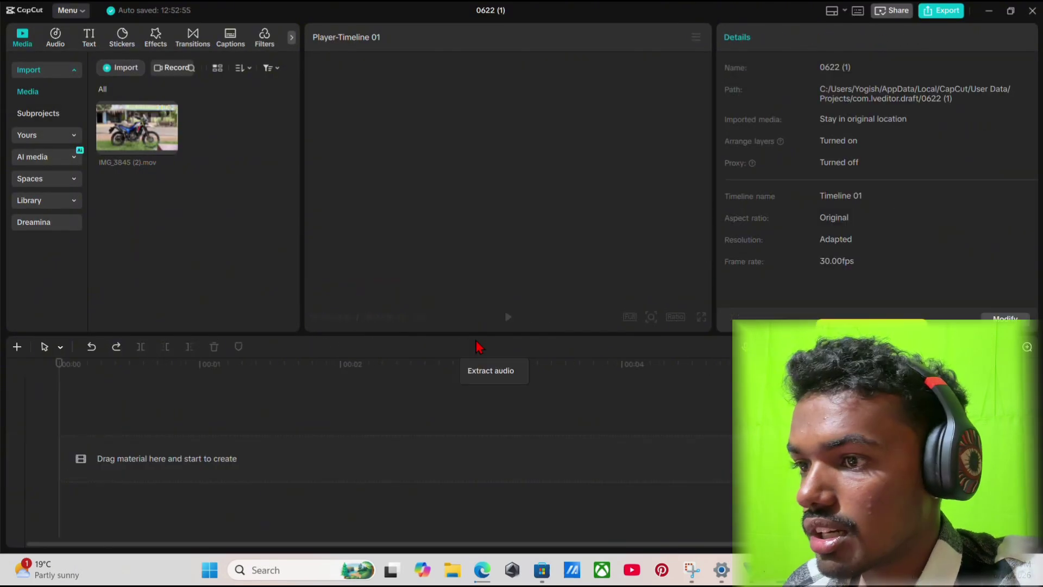
# Add the IMG_3845 (2).mov clip to the timeline from its media thumbnail
pyautogui.click(163, 143)
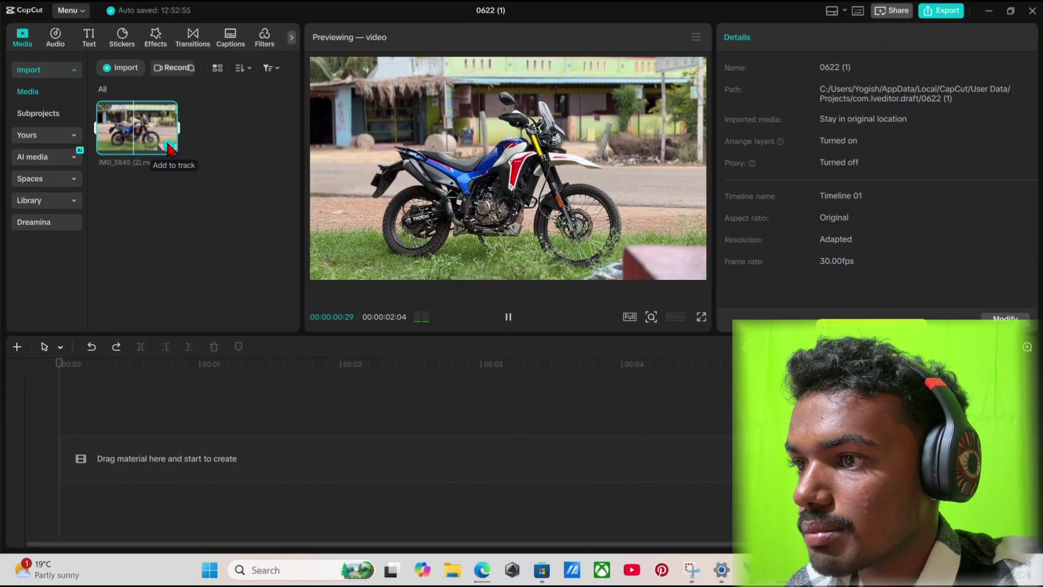
pyautogui.click(170, 147)
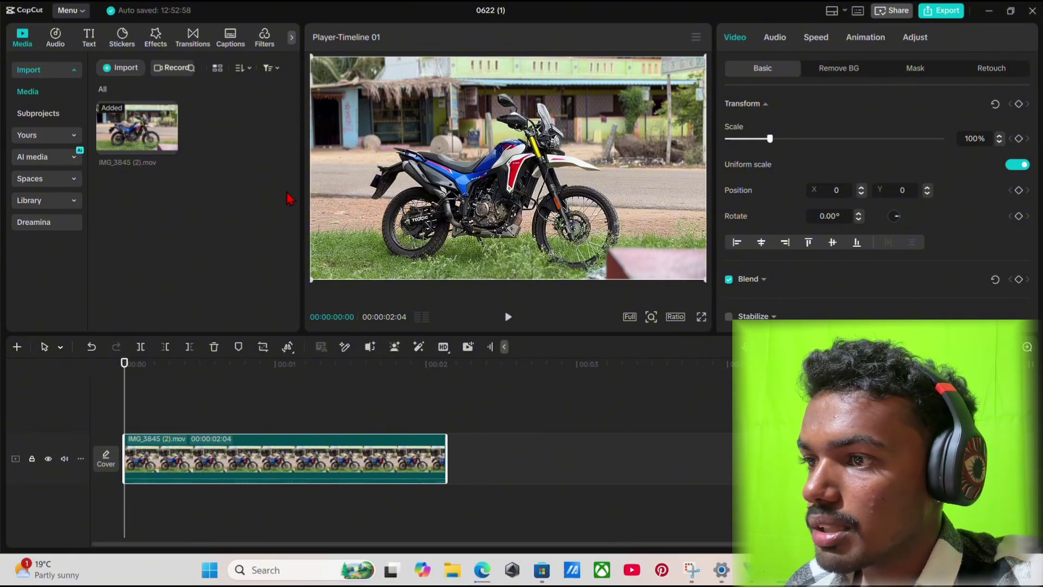
# Move the playhead from the start of the clip forward to 00:00:01:00, advancing frame by frame
pyautogui.moveTo(127, 368); pyautogui.dragTo(164, 394)
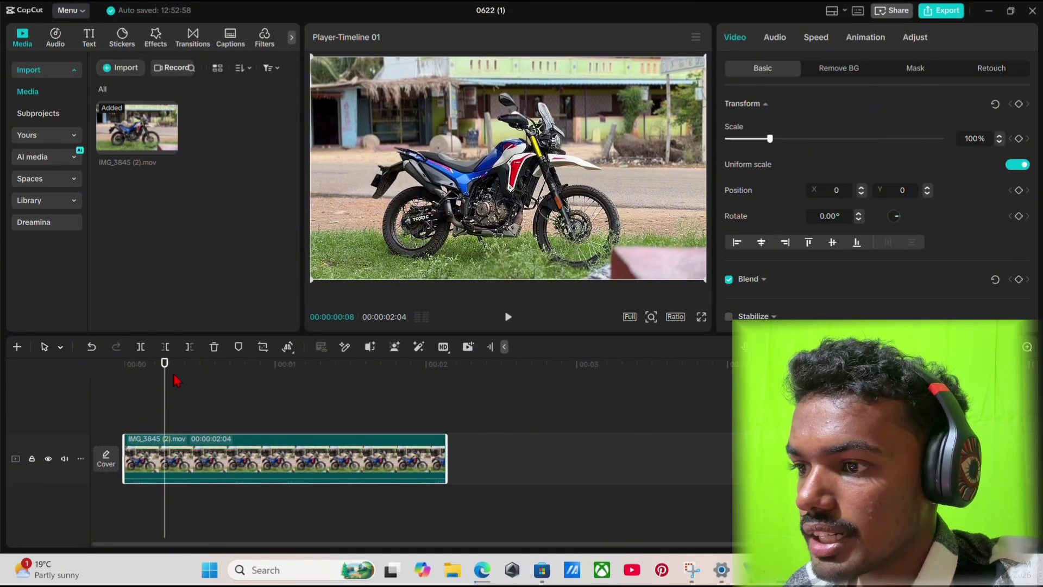
pyautogui.press('Right')
pyautogui.press('Right')
pyautogui.press('Right')
pyautogui.press('Right')
pyautogui.press('Right')
pyautogui.press('Right')
pyautogui.press('Right')
pyautogui.press('Right')
pyautogui.press('Right')
pyautogui.press('Right')
pyautogui.press('Right')
pyautogui.press('Right')
pyautogui.press('Right')
pyautogui.press('Right')
pyautogui.press('Right')
pyautogui.press('Right')
pyautogui.press('Right')
pyautogui.press('Right')
pyautogui.press('Right')
pyautogui.press('Right')
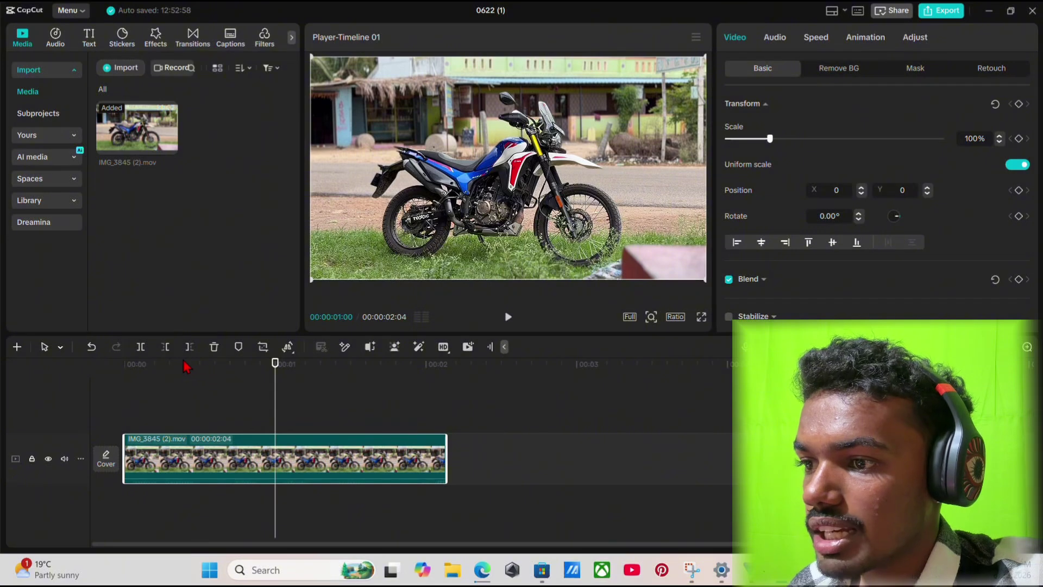
# Move the playhead back to 00:00:00:12, scrub it to 00:00:00:17 and briefly play the clip from there
pyautogui.click(185, 366)
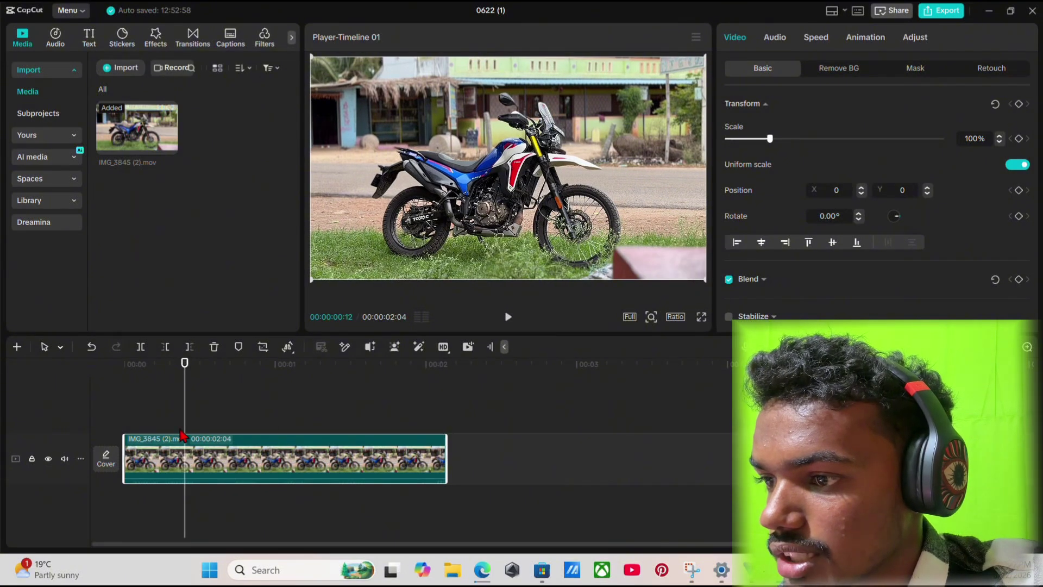
pyautogui.moveTo(186, 366); pyautogui.dragTo(210, 366)
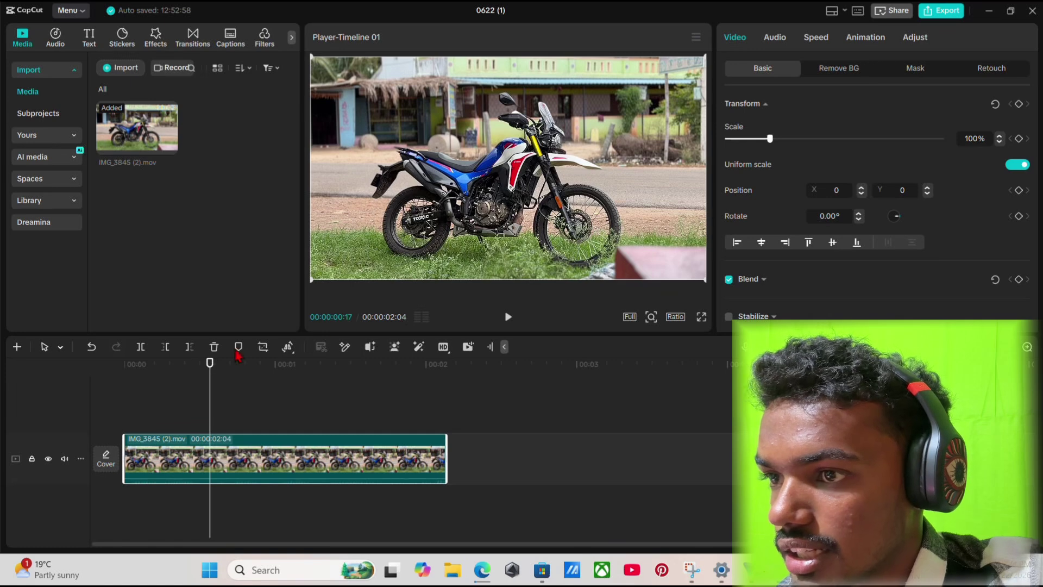
pyautogui.click(508, 317)
pyautogui.click(509, 317)
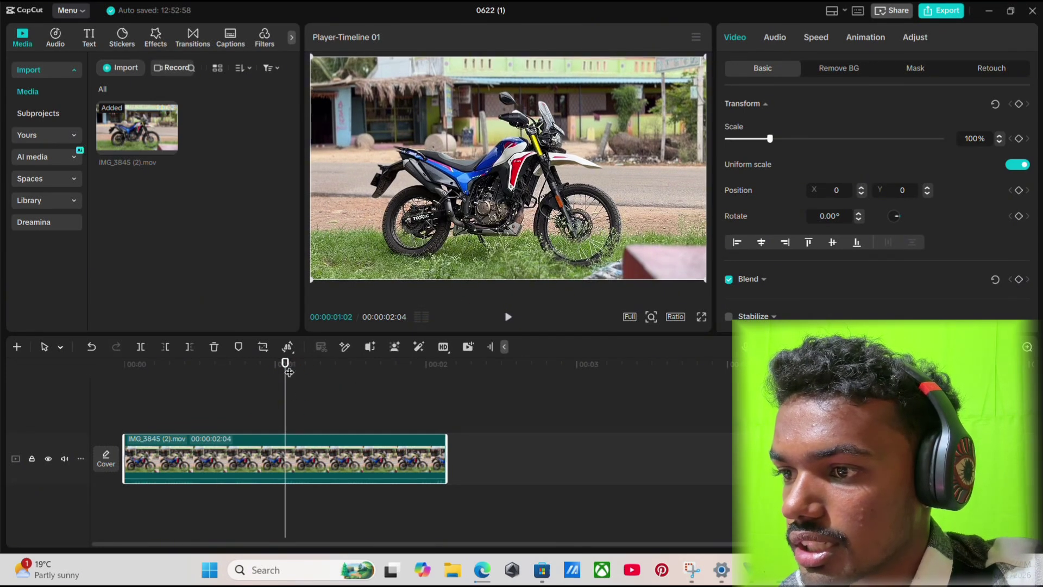
# Try splitting the IMG_3845 (2).mov clip at 00:00:00:12 and removing the part before it, undoing each edit
pyautogui.moveTo(286, 366); pyautogui.dragTo(183, 374)
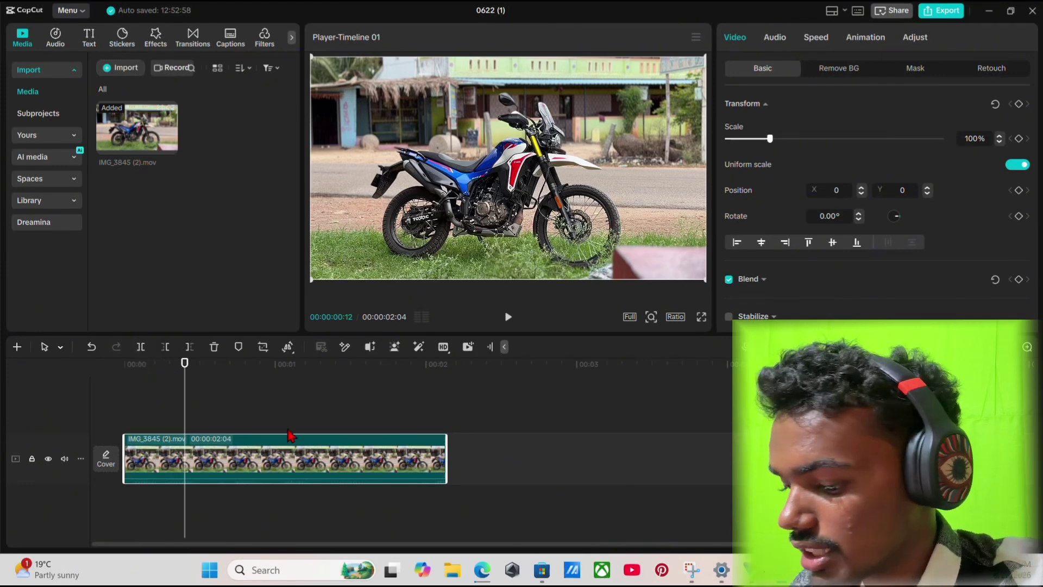
pyautogui.hotkey('ctrl', 'b')
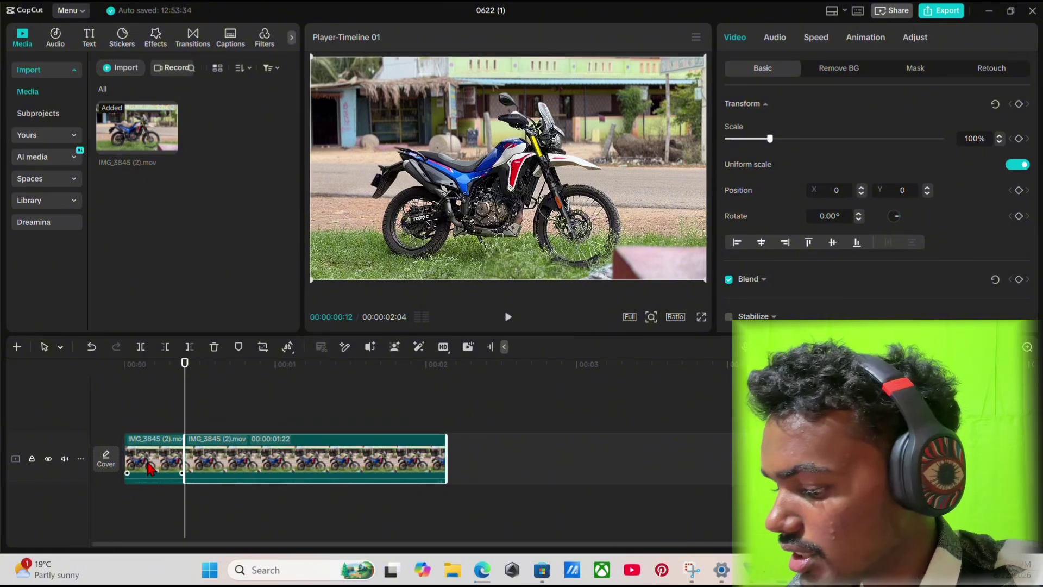
pyautogui.hotkey('ctrl', 'z')
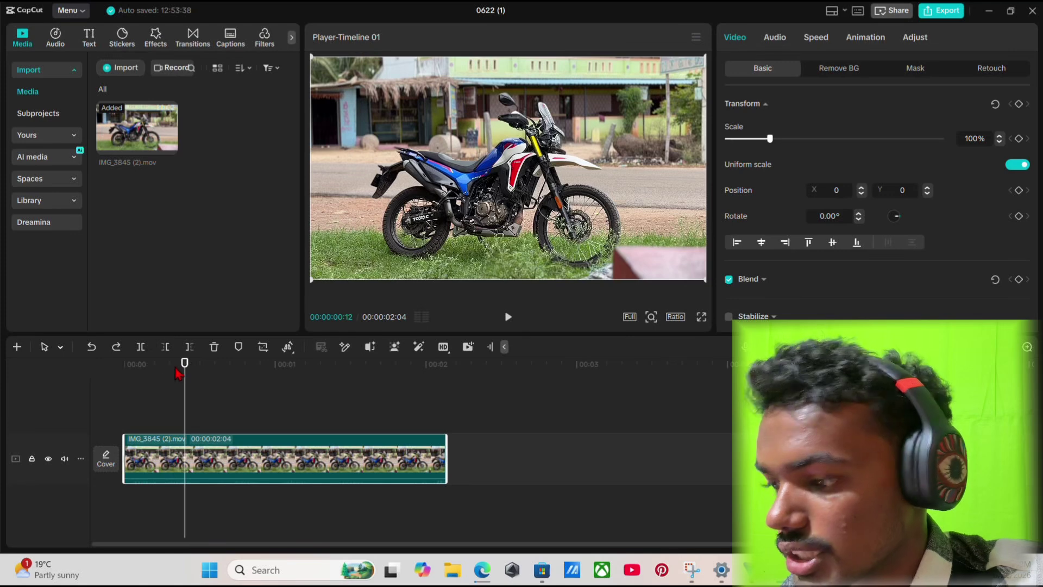
pyautogui.click(142, 346)
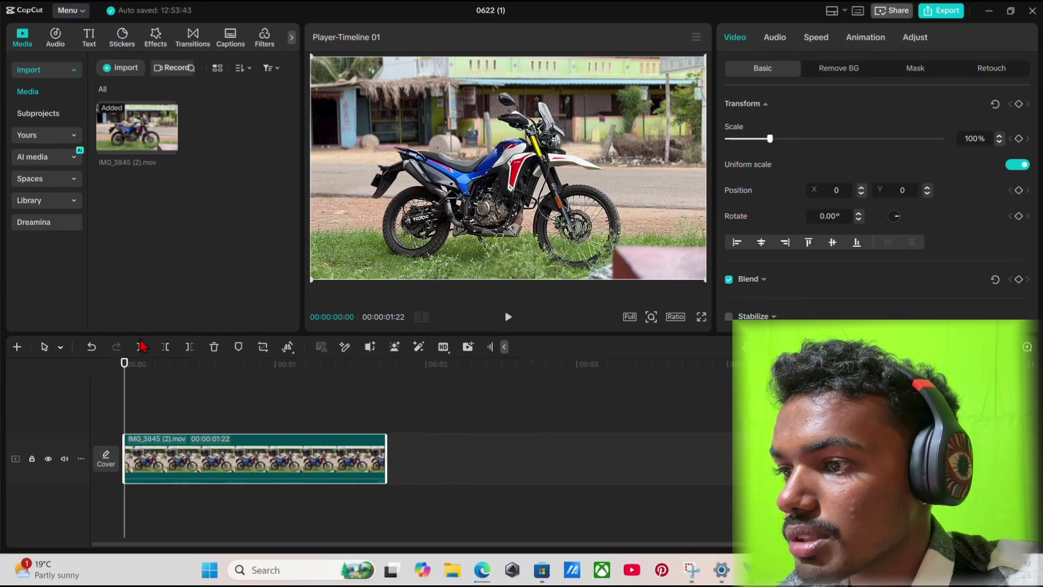
pyautogui.hotkey('ctrl', 'z')
# Try Delete left on the clip at 00:00:00:08 and undo the trim
pyautogui.click(164, 363)
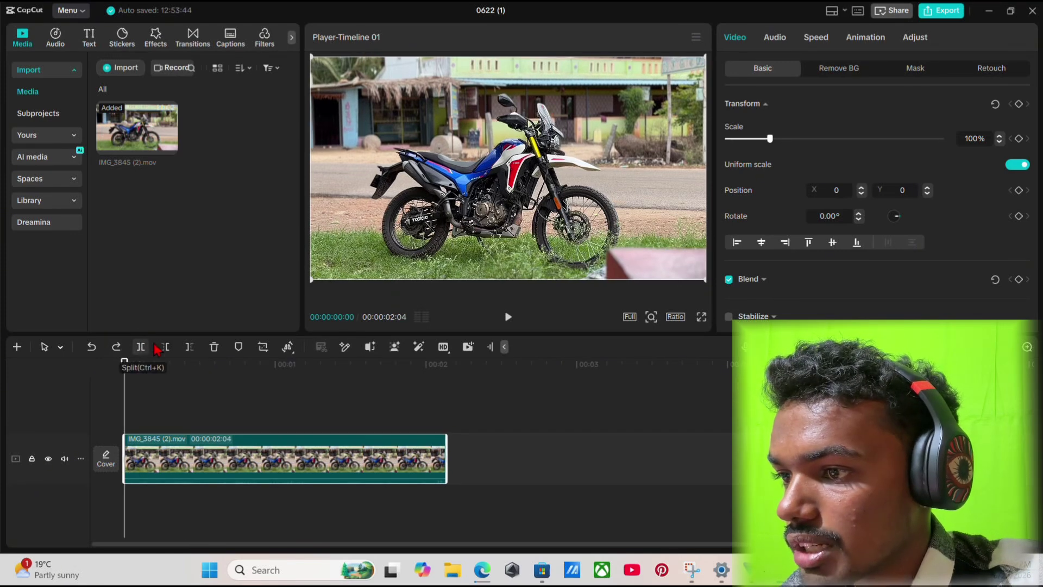
pyautogui.click(172, 406)
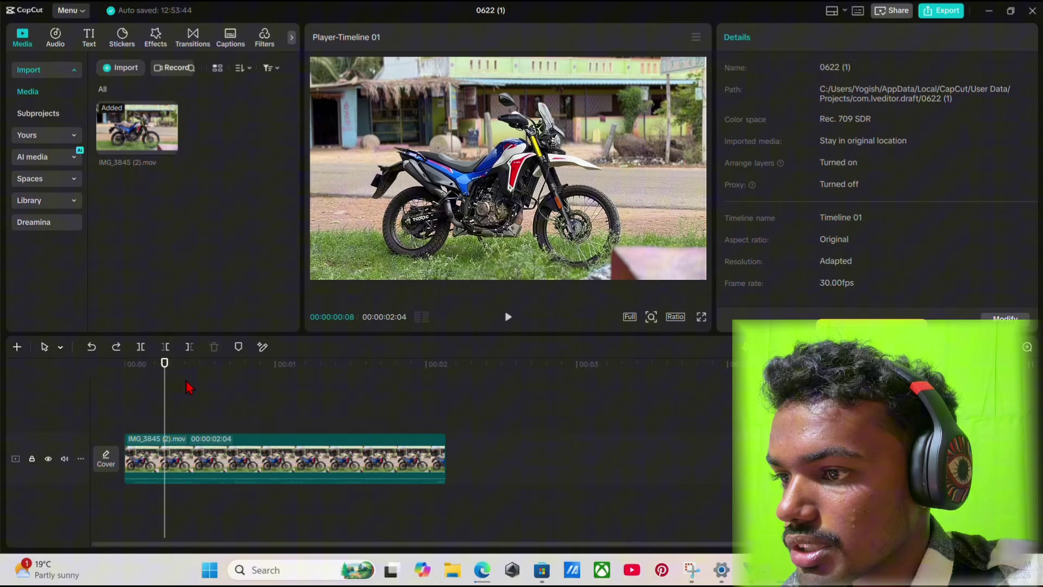
pyautogui.click(166, 348)
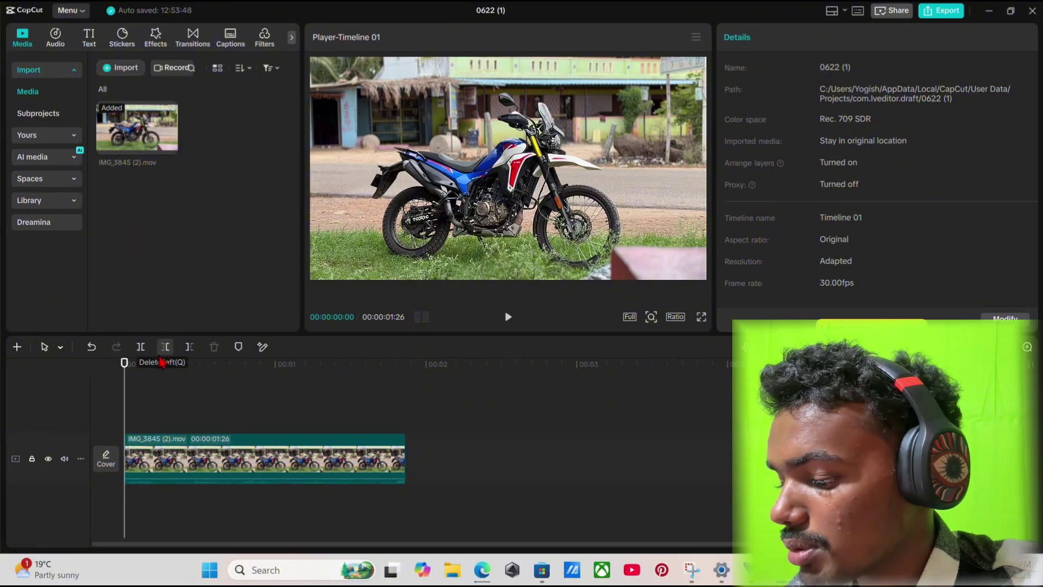
pyautogui.hotkey('ctrl', 'z')
# Try Delete right at the clip's start and at 00:00:00:20, undoing the trim each time
pyautogui.click(189, 347)
pyautogui.click(224, 379)
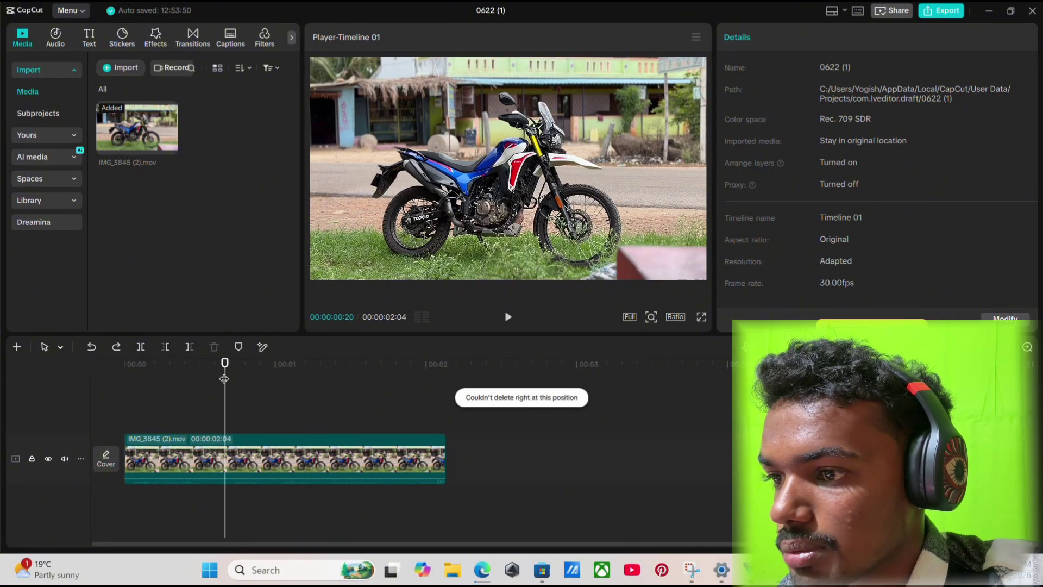
pyautogui.click(191, 347)
pyautogui.hotkey('ctrl', 'z')
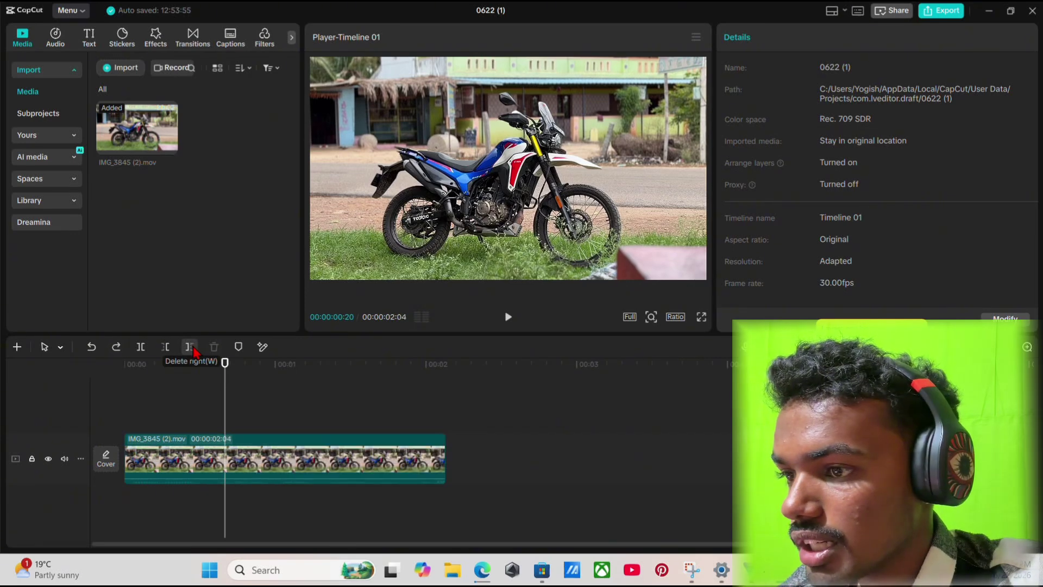
pyautogui.click(190, 347)
pyautogui.hotkey('ctrl', 'z')
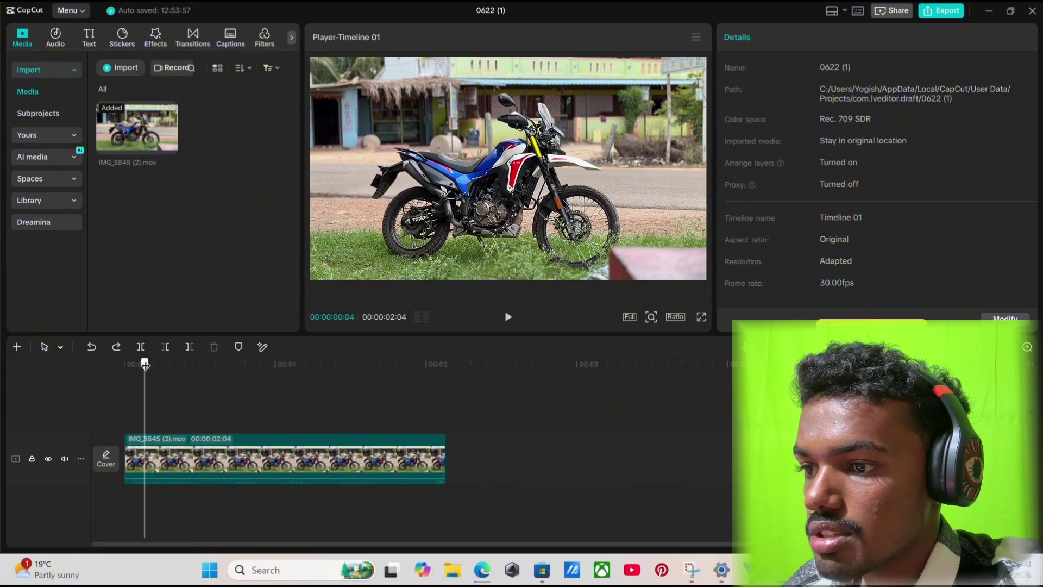
# Trim off the part of the clip before 00:00:00:20 with Delete left and briefly play the shortened clip
pyautogui.click(239, 474)
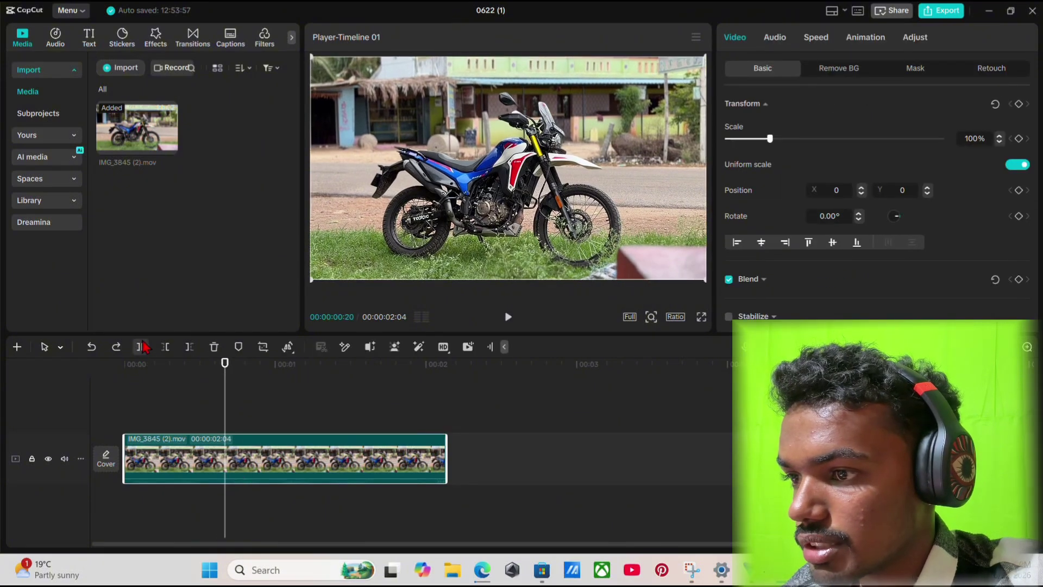
pyautogui.click(166, 348)
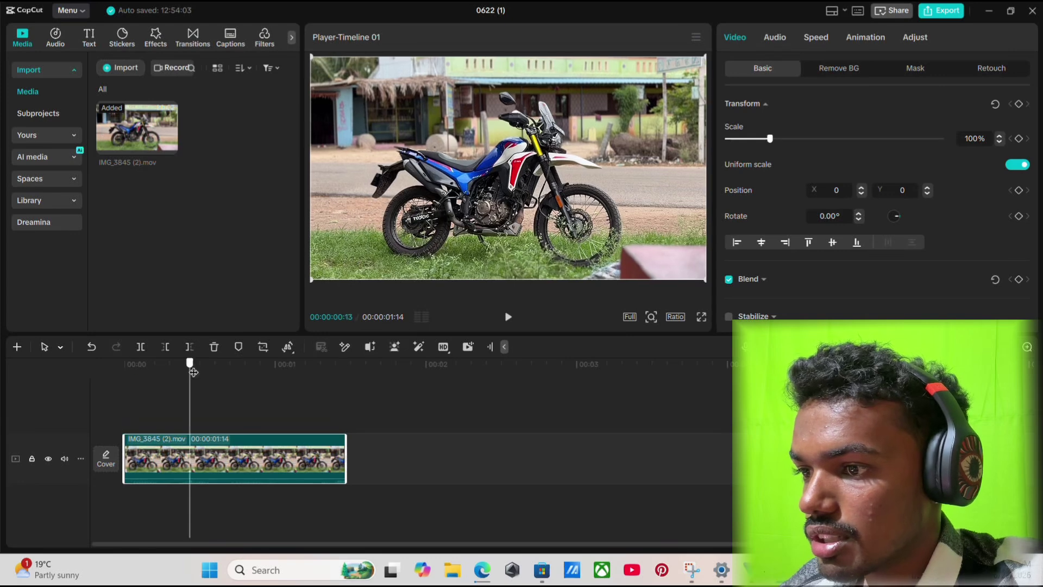
pyautogui.click(508, 317)
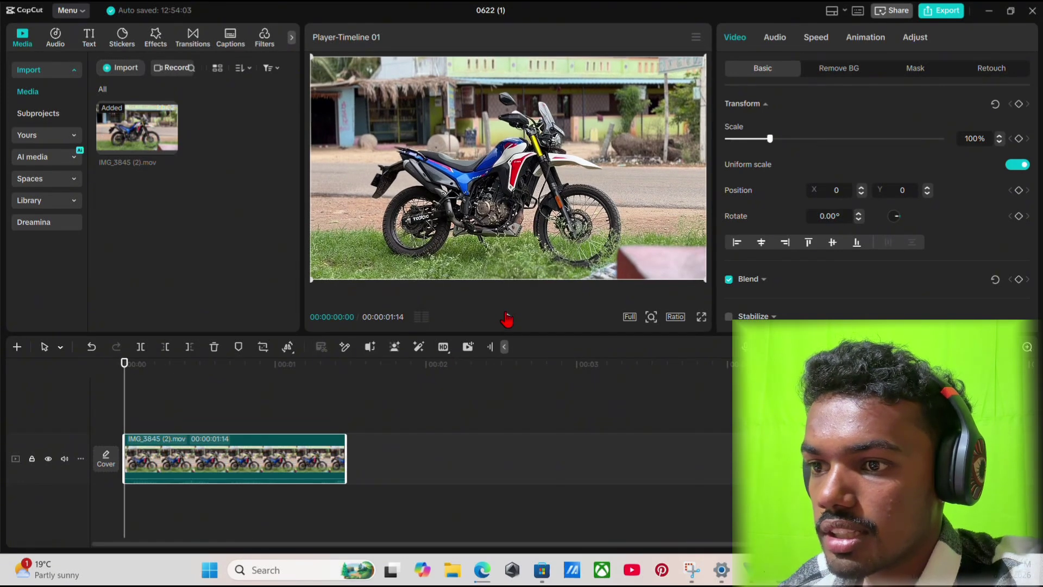
pyautogui.click(508, 317)
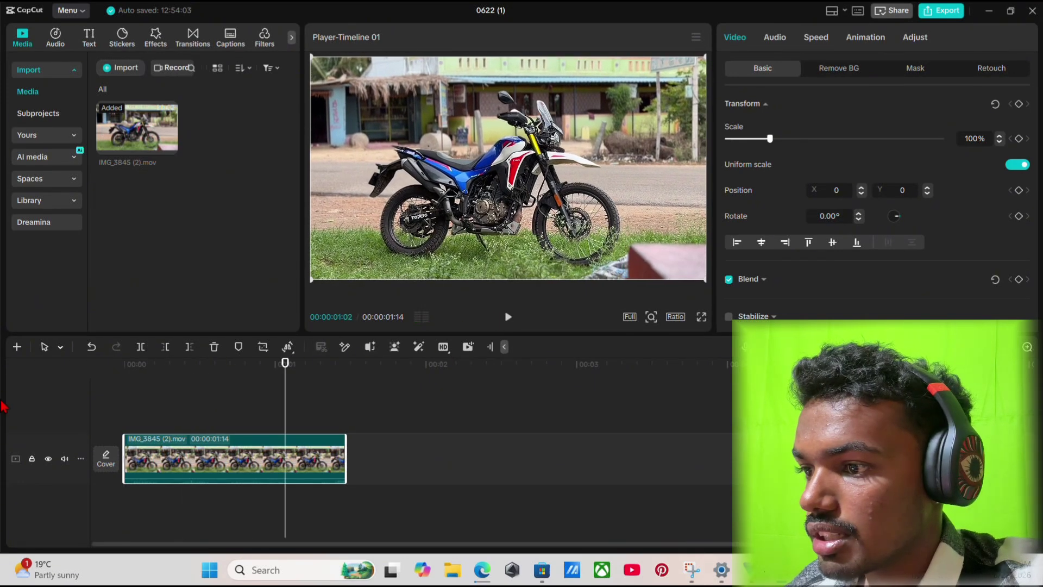
# Toggle the video track's sound off and on, and leave the track muted
pyautogui.click(64, 458)
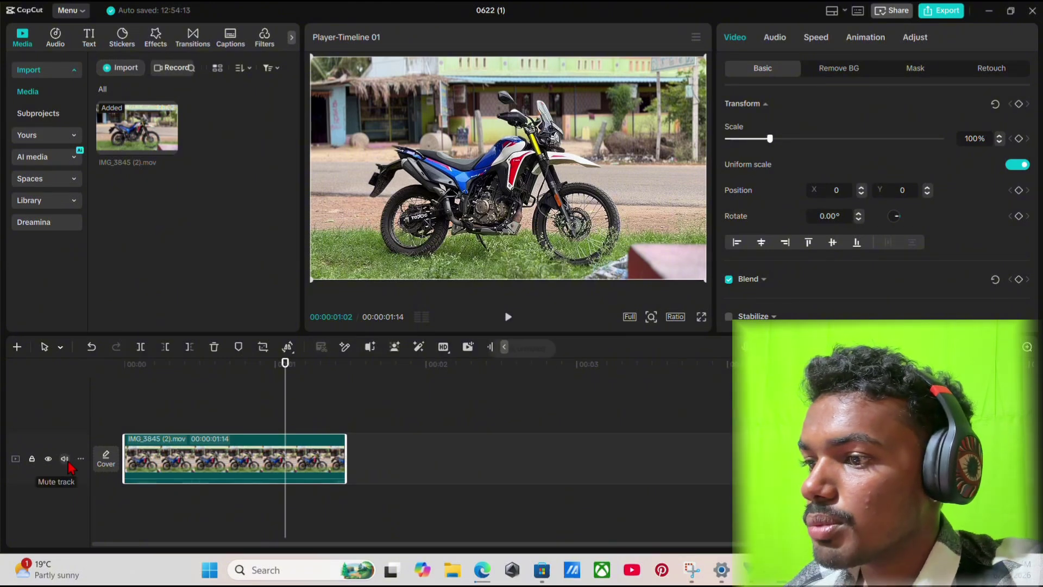
pyautogui.click(65, 459)
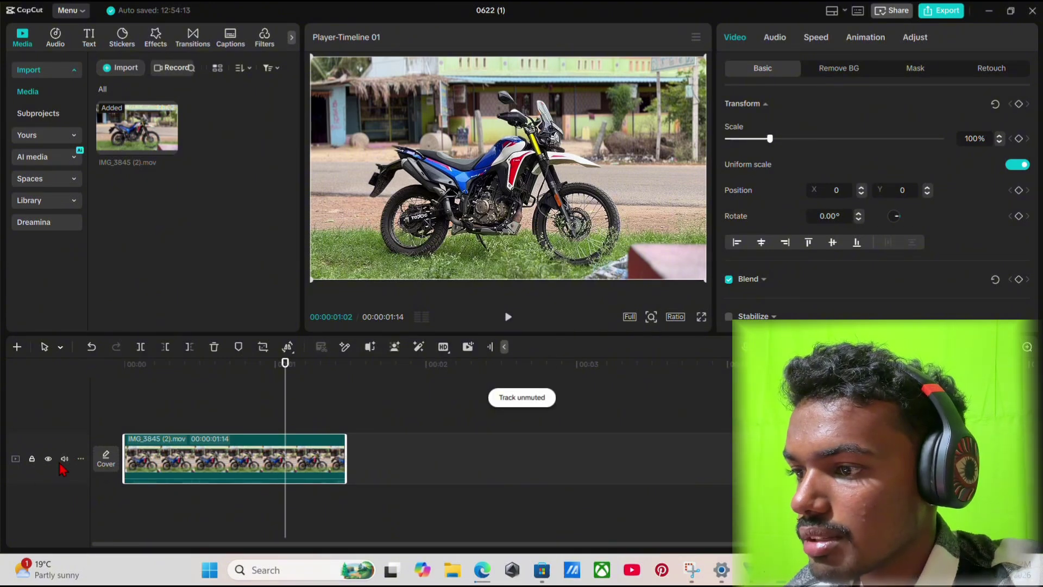
pyautogui.click(65, 459)
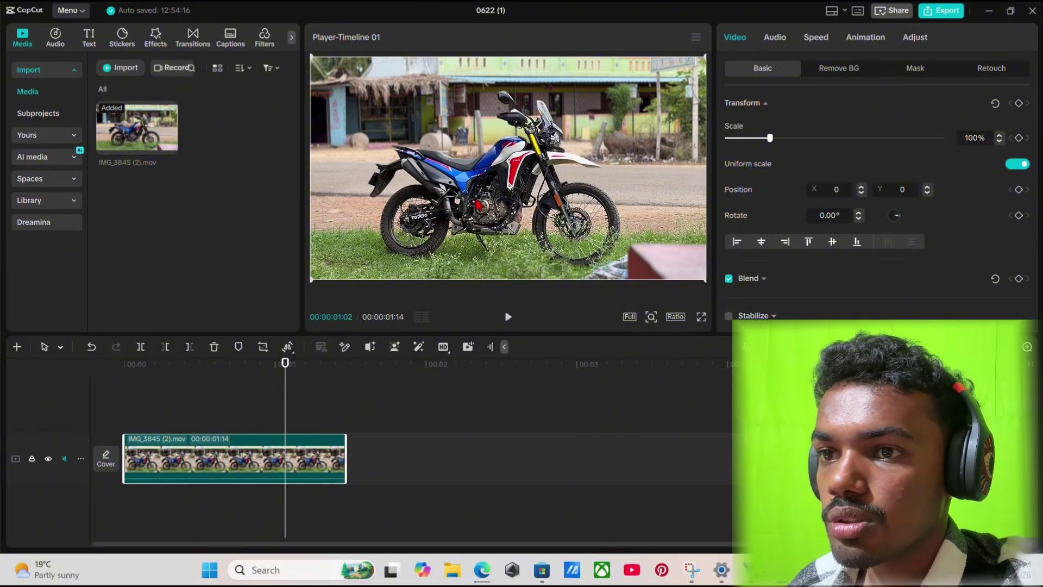
# Export the project as 0622 (1) in 1080P, H.264, mp4, 30fps, and check the saved file in its folder
pyautogui.click(945, 12)
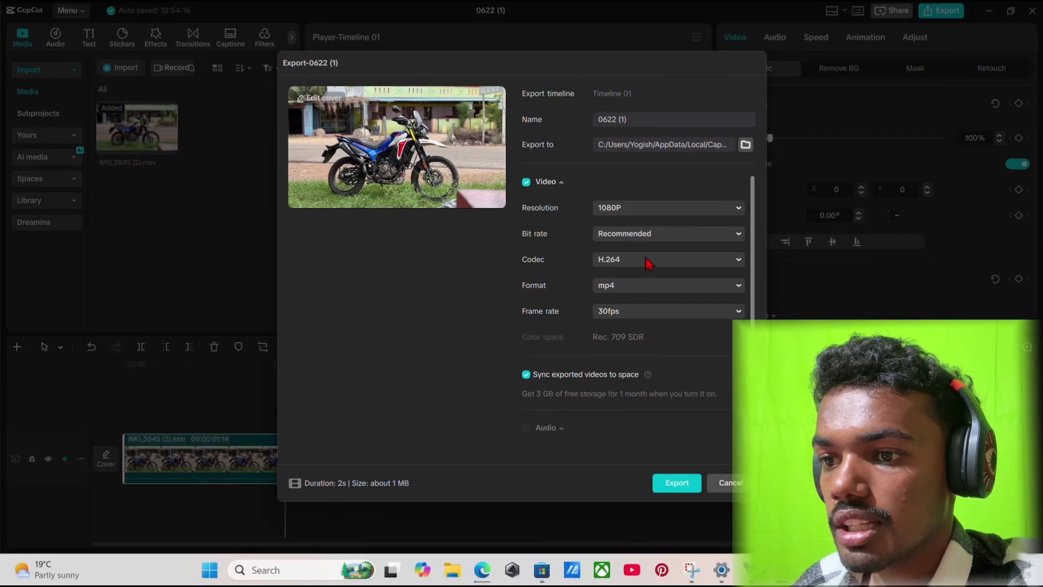
pyautogui.click(677, 482)
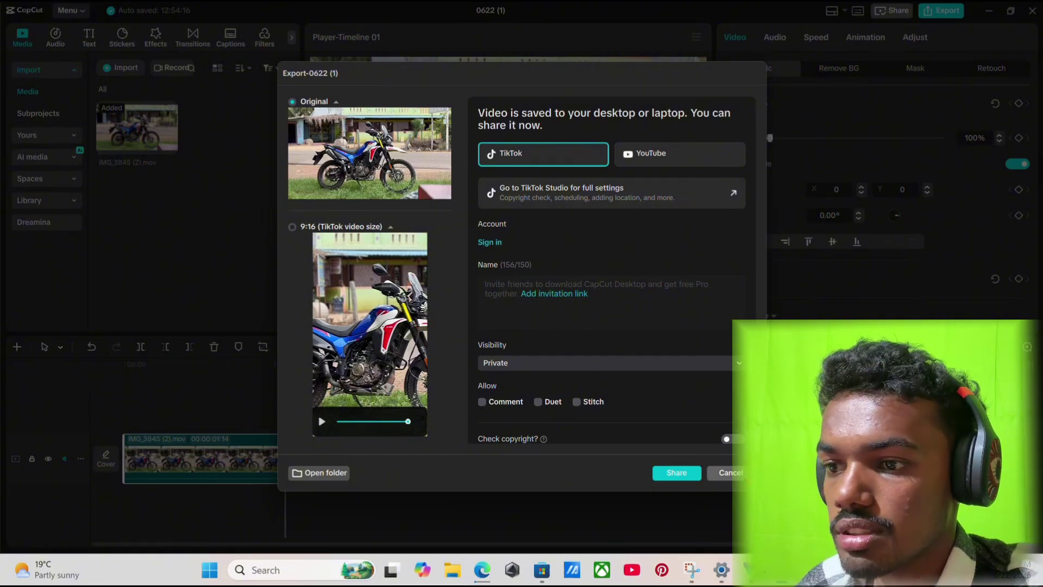
pyautogui.click(325, 473)
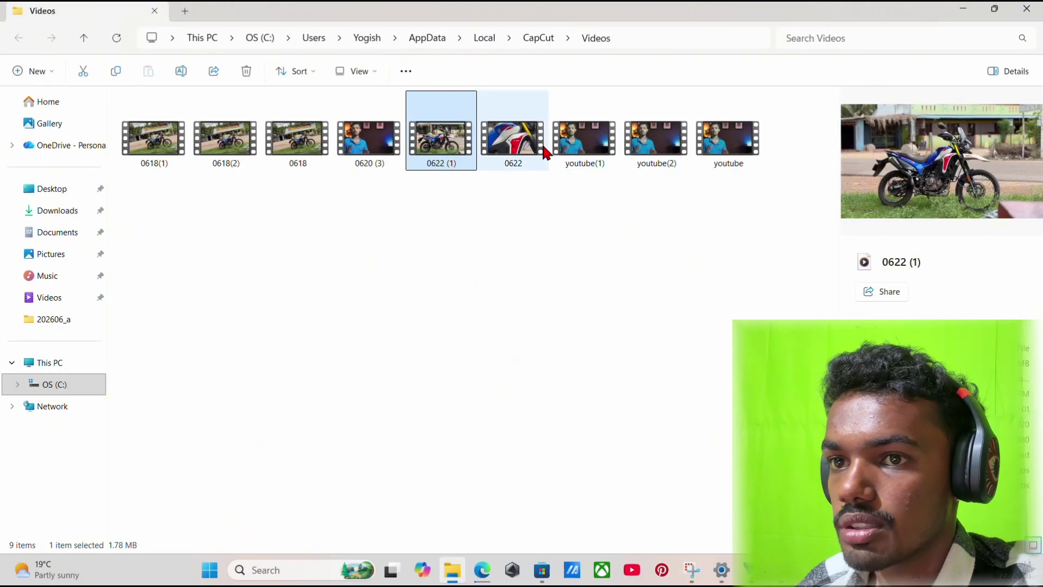
pyautogui.click(1026, 10)
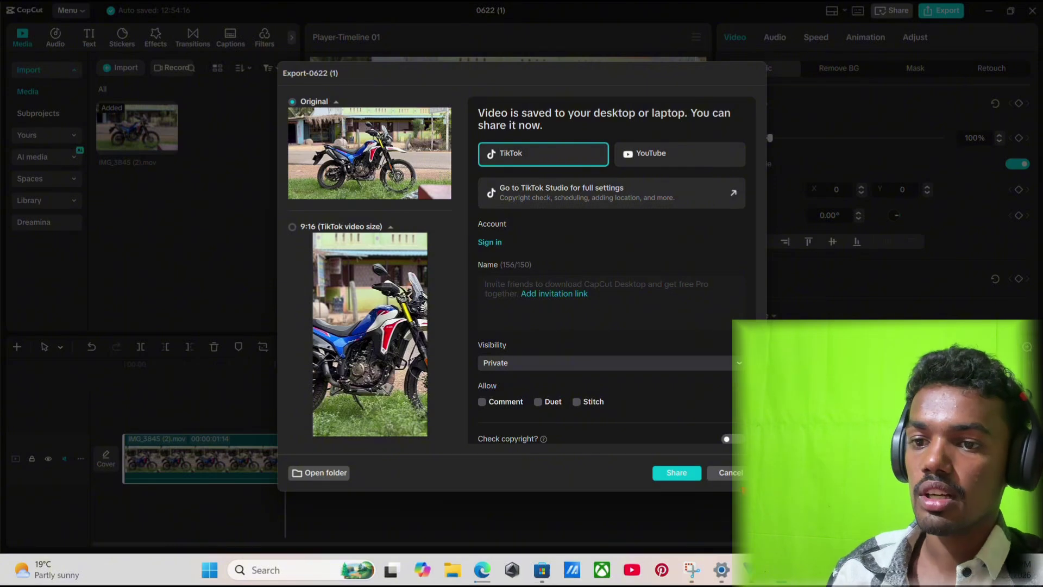
pyautogui.click(732, 473)
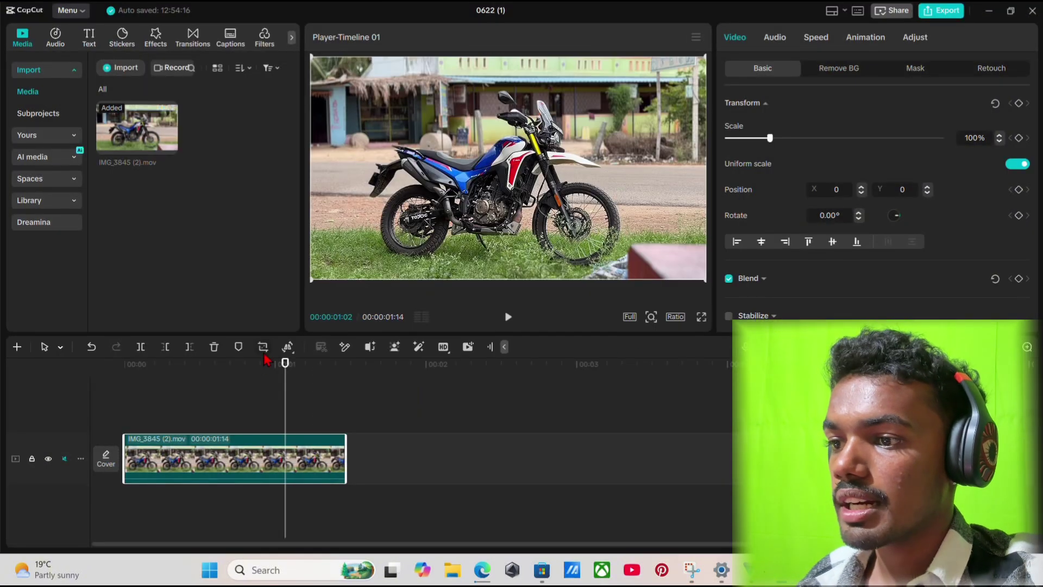
# Return the playhead to the start and add the Raspa Rattle track from the FIFA music category beneath the video clip
pyautogui.moveTo(283, 368); pyautogui.dragTo(124, 361)
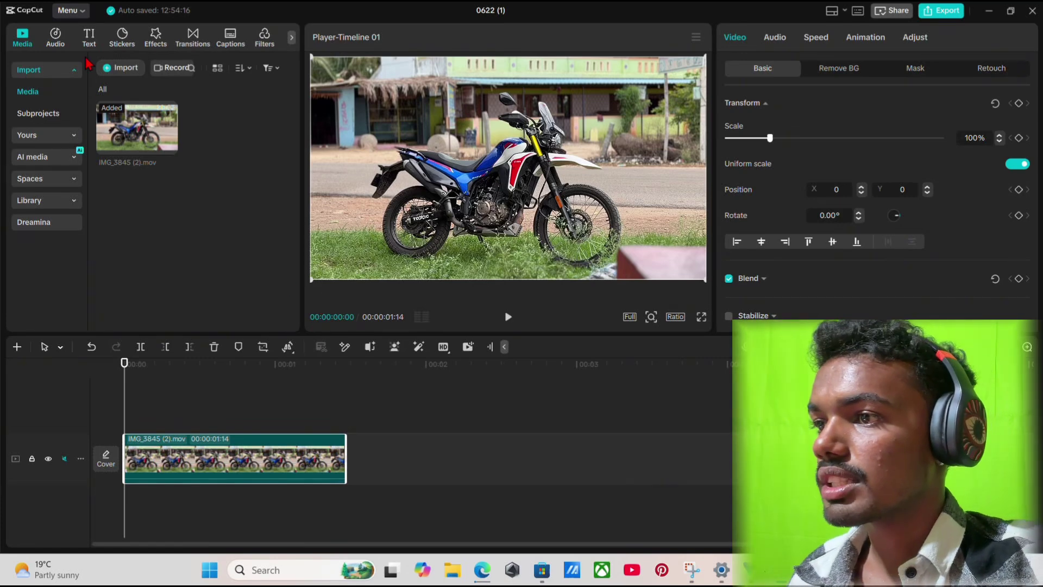
pyautogui.click(56, 39)
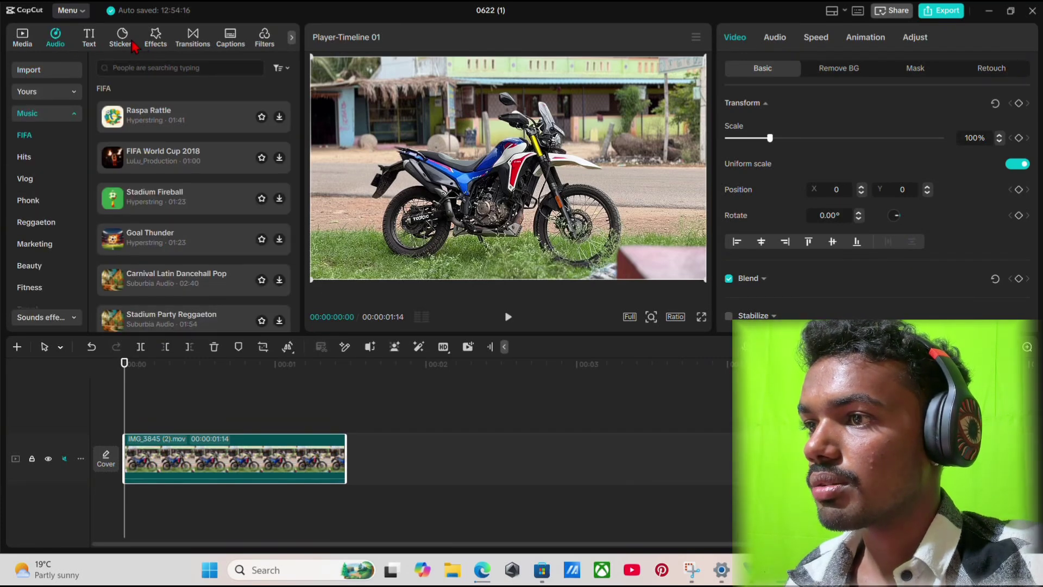
pyautogui.click(122, 38)
pyautogui.click(56, 38)
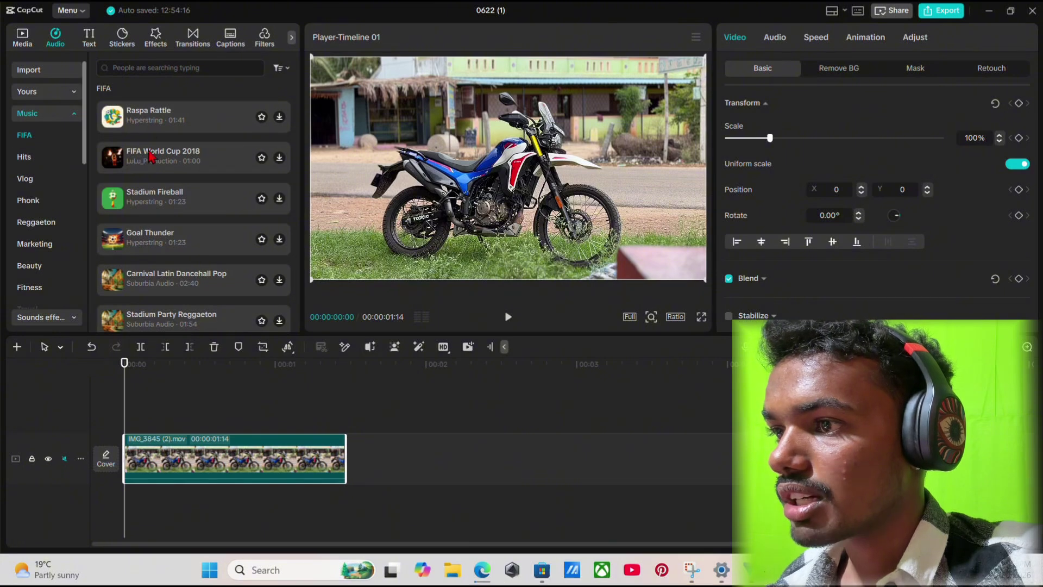
pyautogui.click(258, 111)
pyautogui.moveTo(193, 121); pyautogui.dragTo(146, 486)
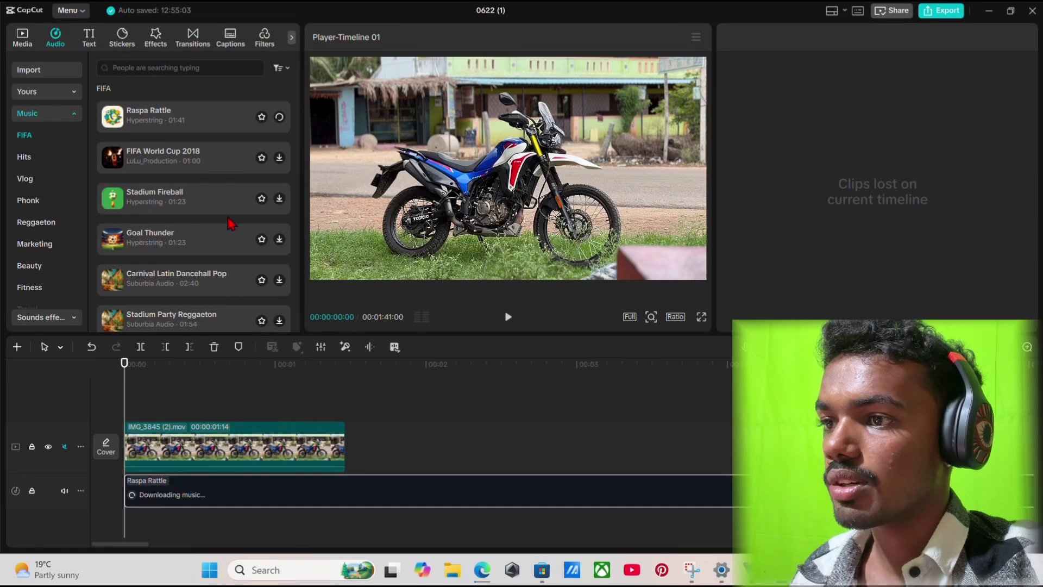
# Play the timeline with the added music, and replay it from near the start
pyautogui.press('space')
pyautogui.press('space')
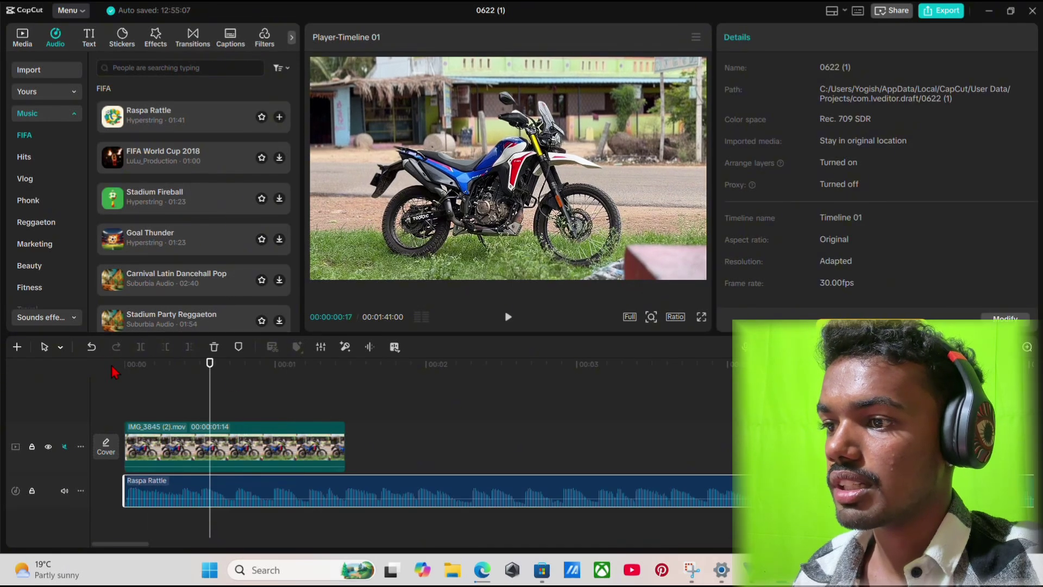
pyautogui.press('space')
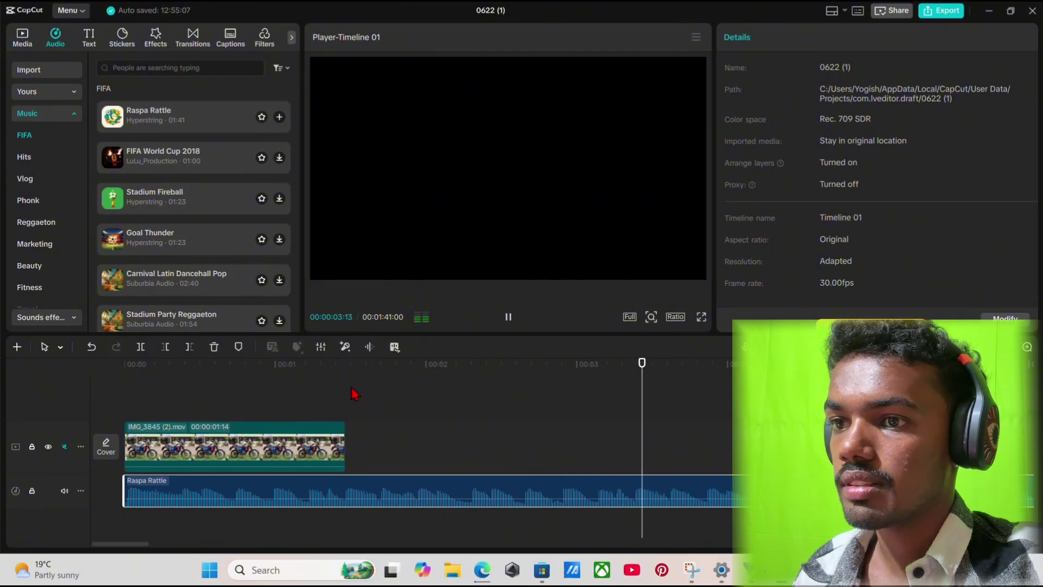
pyautogui.click(169, 383)
pyautogui.press('space')
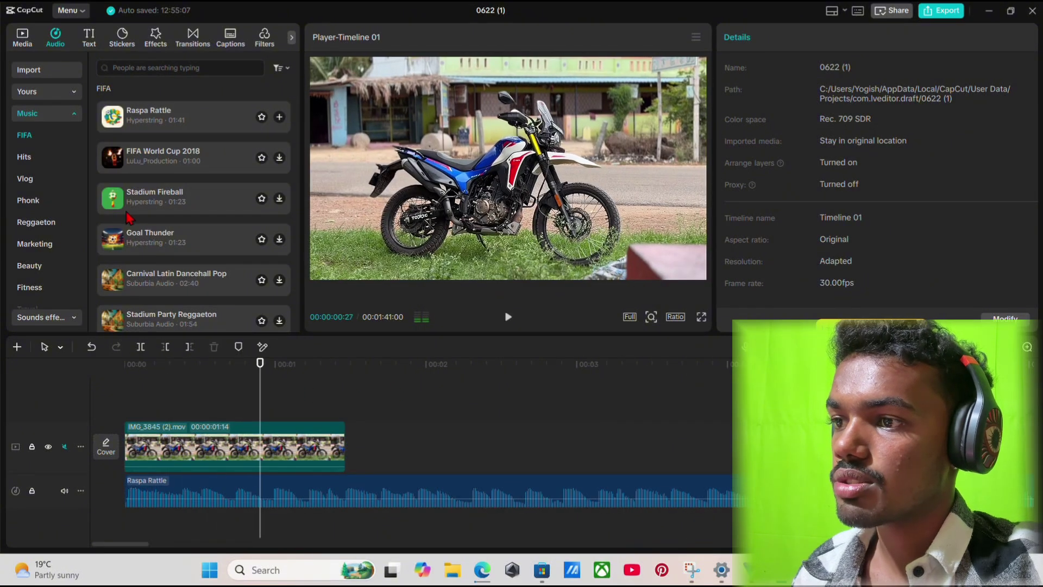
# Browse the Videos folder for a video to extract audio from, and cancel the import
pyautogui.click(41, 70)
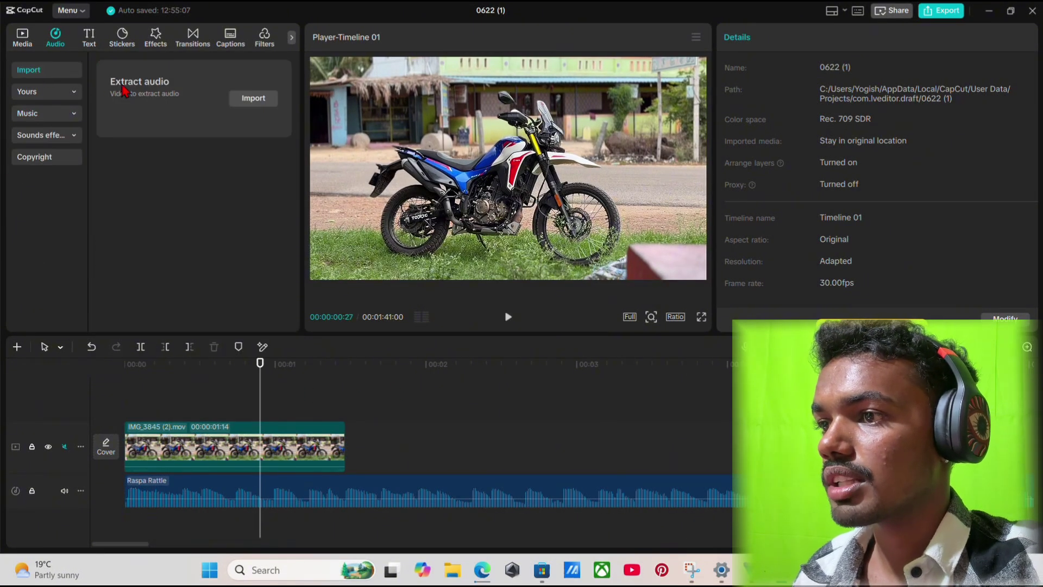
pyautogui.click(270, 97)
pyautogui.scroll(-3, 220, 103)
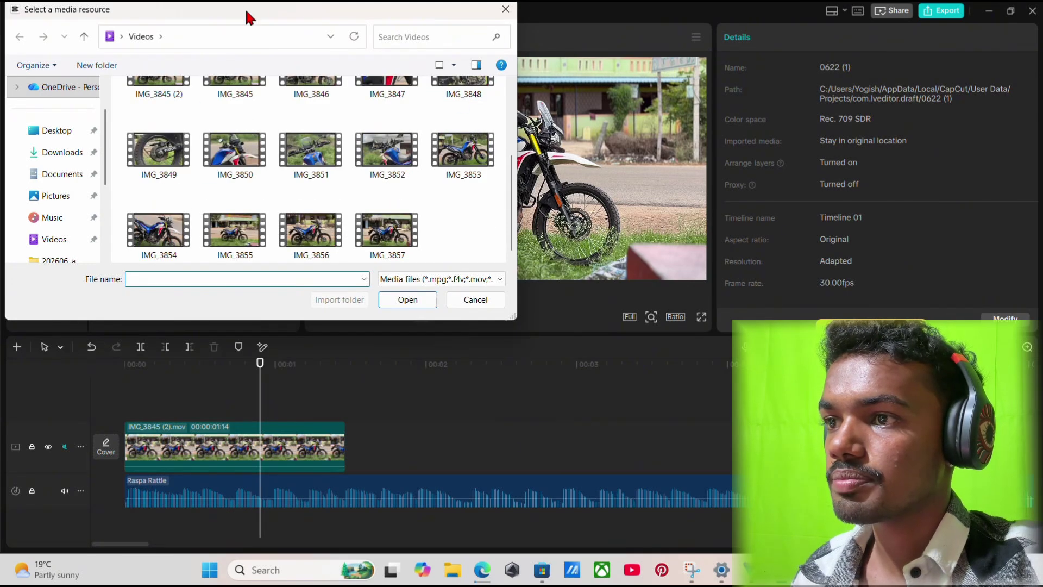
pyautogui.moveTo(245, 8); pyautogui.dragTo(147, 69)
pyautogui.press('Escape')
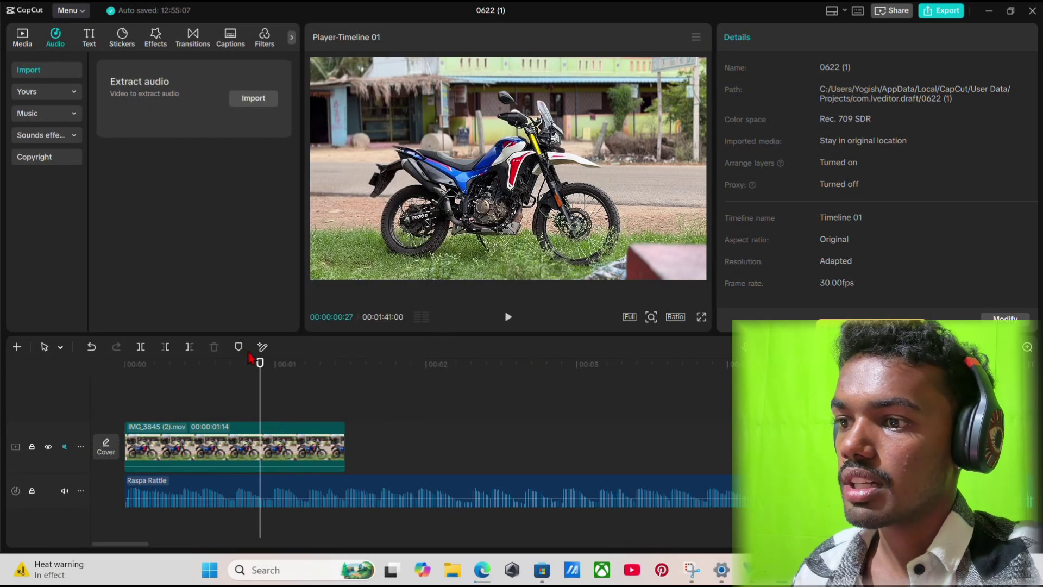
# Close the project and quit CapCut, and refresh the Windows desktop
pyautogui.moveTo(249, 355); pyautogui.dragTo(126, 353)
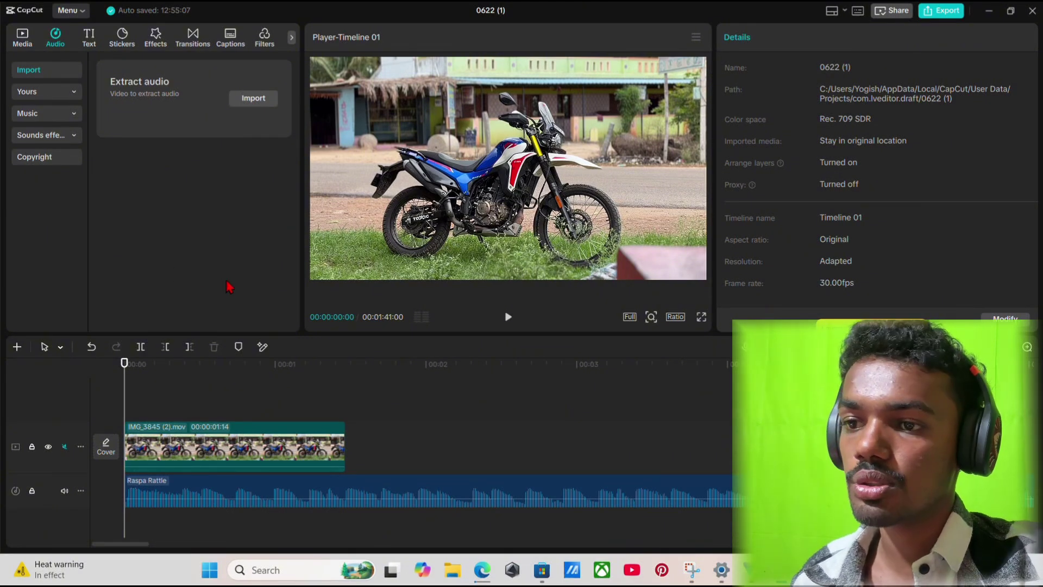
pyautogui.click(1032, 10)
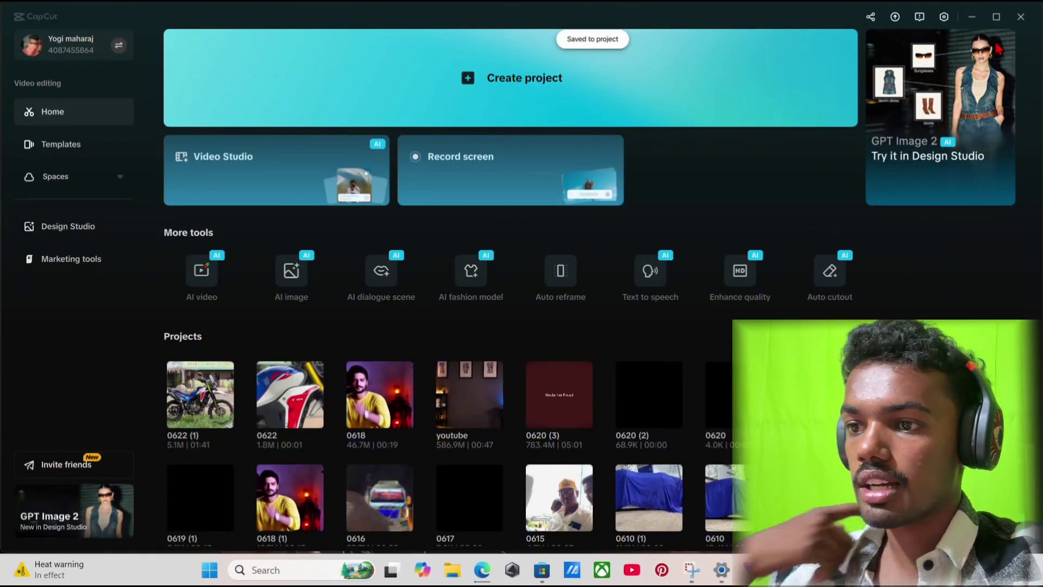
pyautogui.click(1021, 17)
pyautogui.rightClick(447, 138)
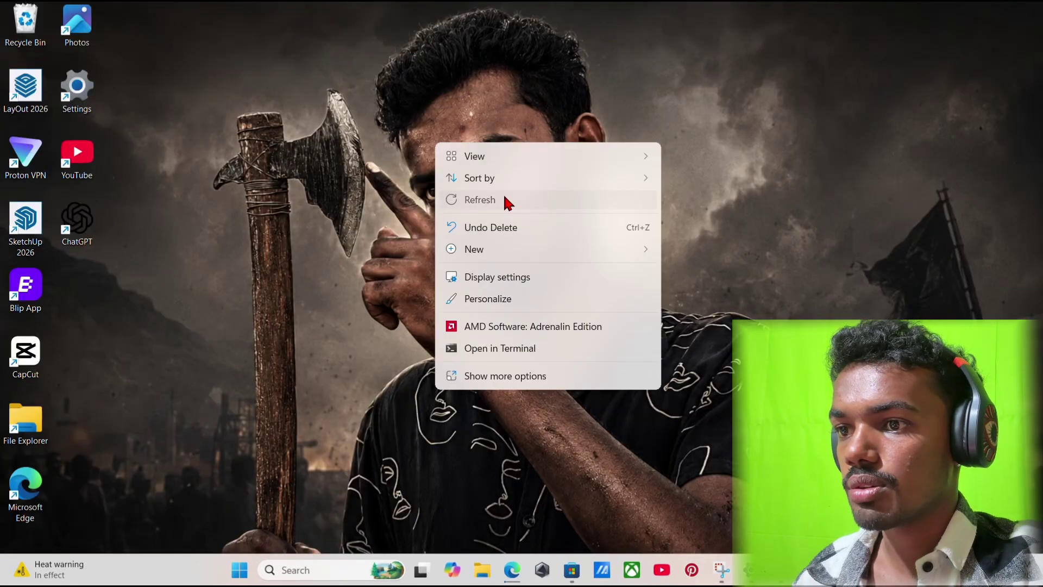
pyautogui.click(503, 194)
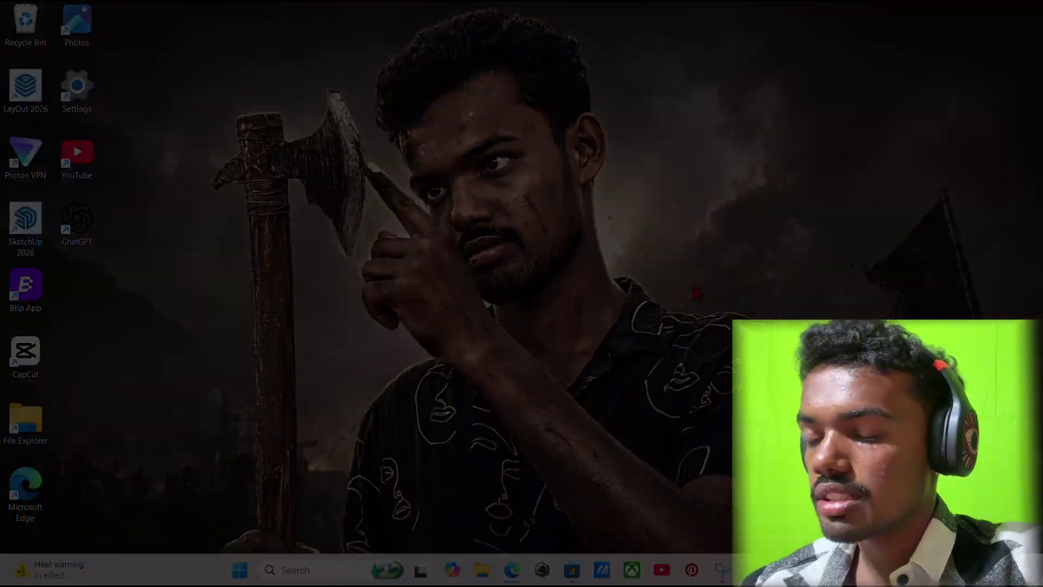